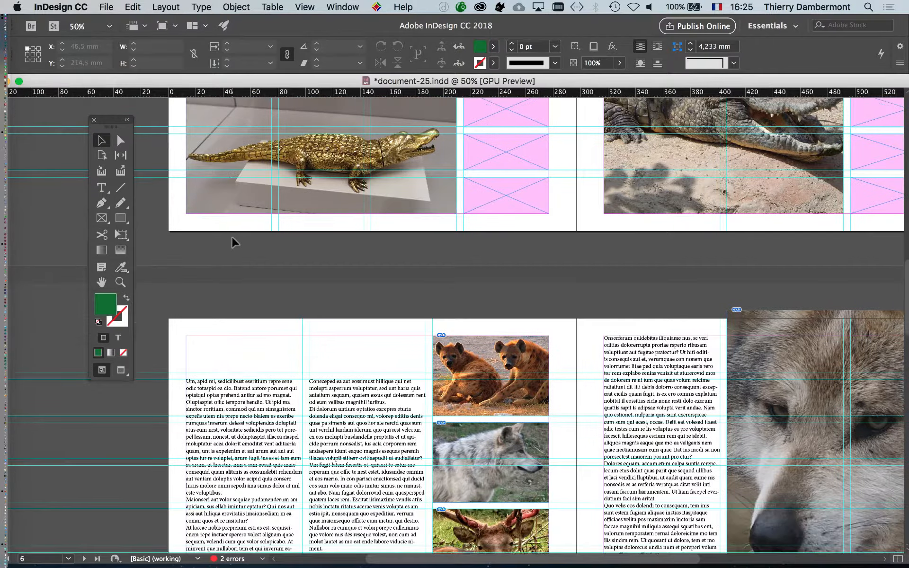
pyautogui.scroll(-4, 235, 245)
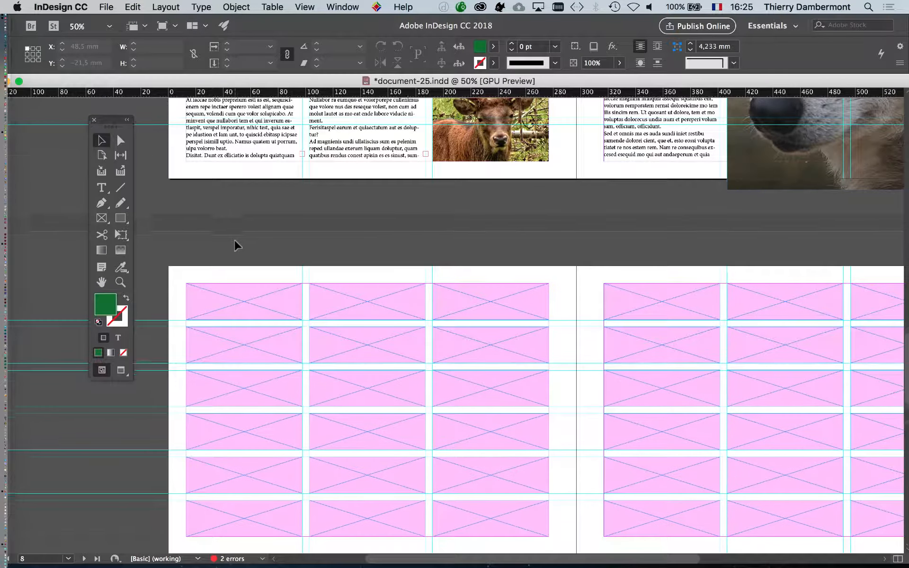
pyautogui.scroll(8, 235, 245)
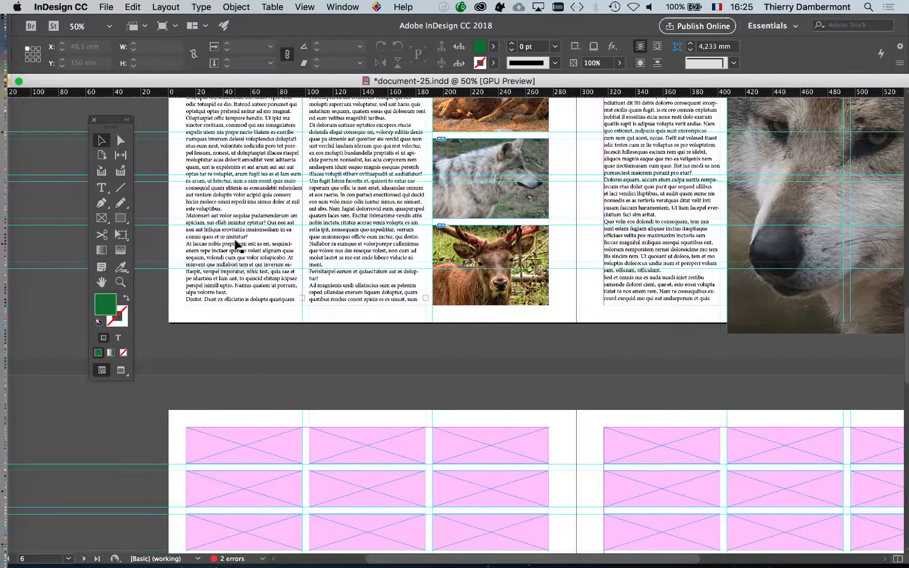
pyautogui.scroll(1, 236, 245)
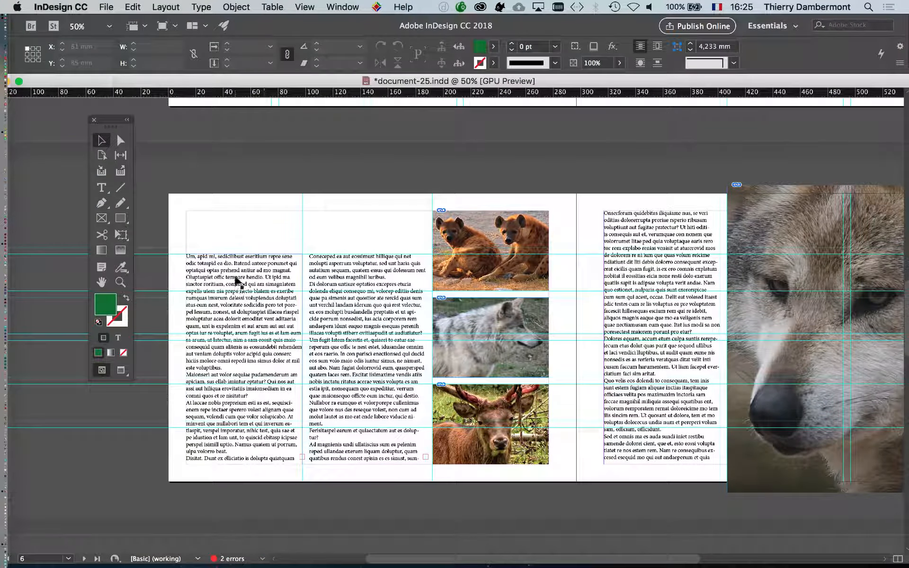
pyautogui.click(237, 281)
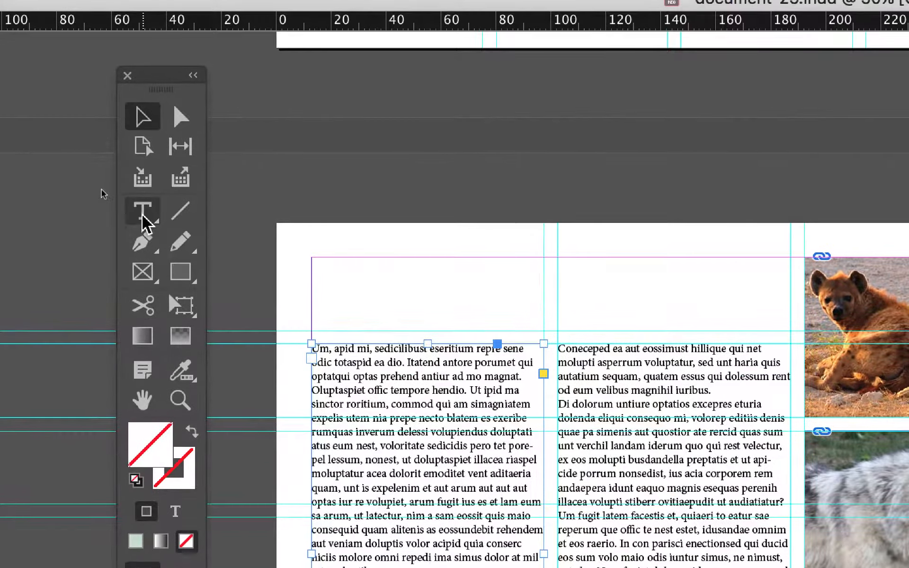
pyautogui.click(7, 129)
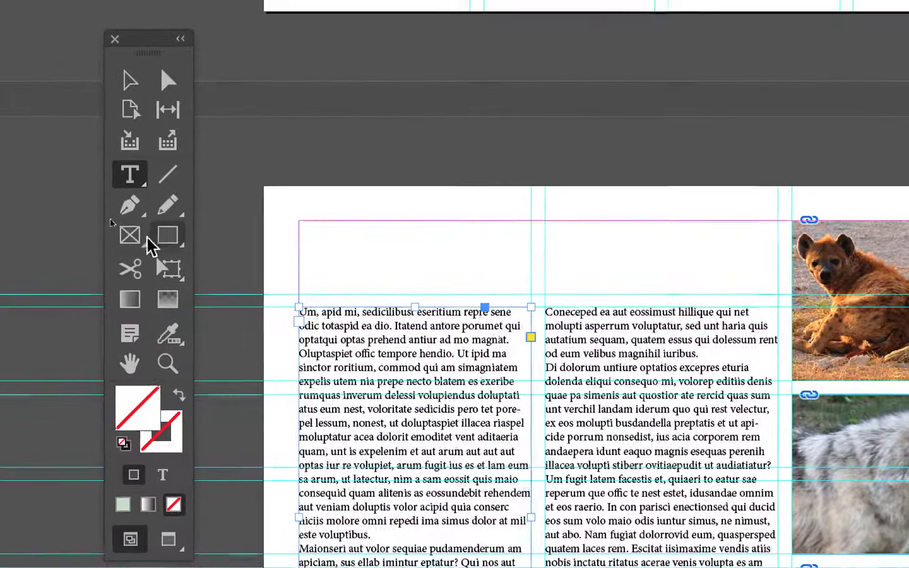
pyautogui.click(36, 248)
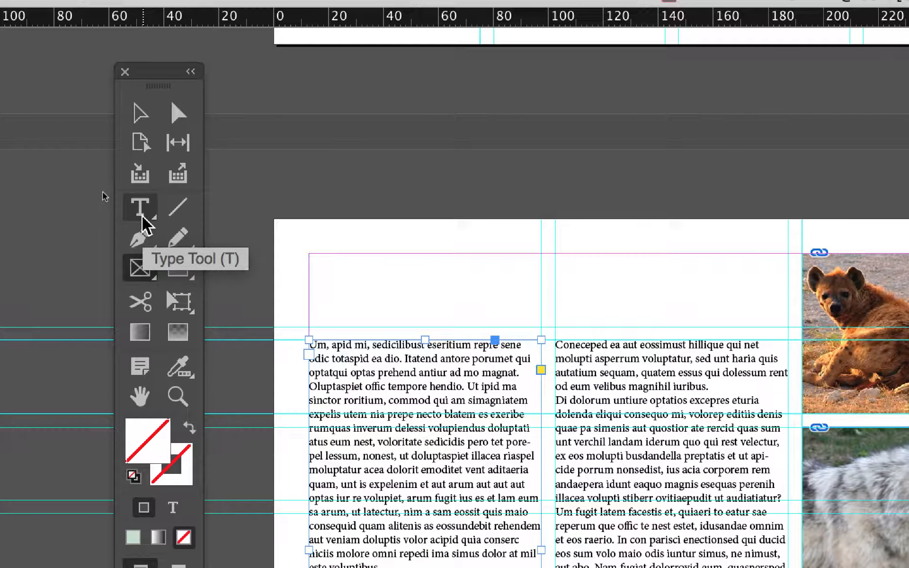
# Try drawing a text frame above the two body text columns with the Type tool, and delete it
pyautogui.click(141, 213)
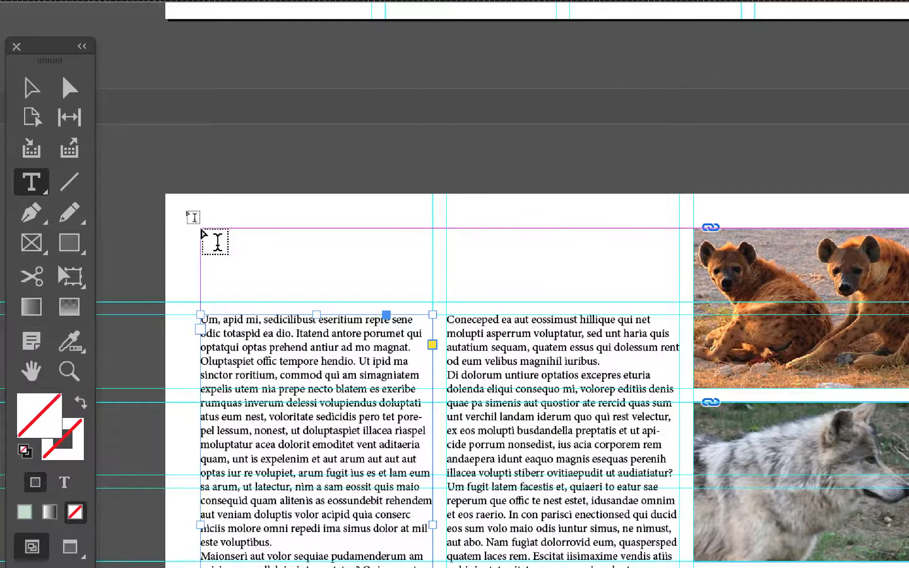
pyautogui.moveTo(201, 229); pyautogui.dragTo(675, 299)
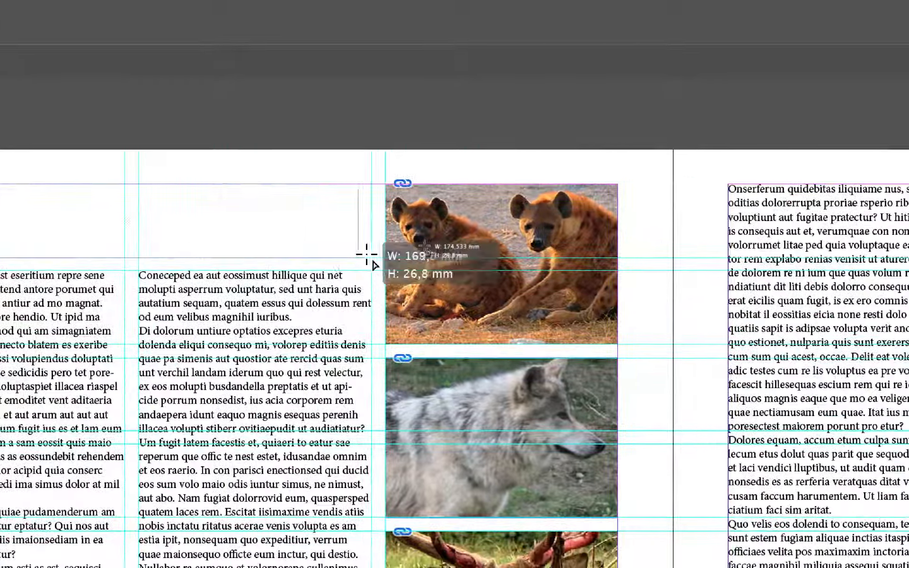
pyautogui.moveTo(367, 255); pyautogui.dragTo(368, 254)
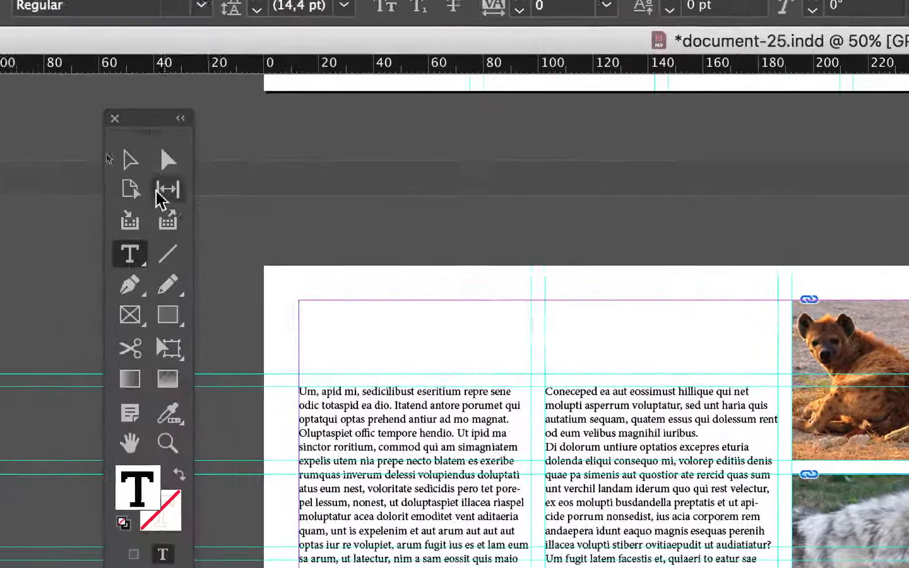
pyautogui.click(131, 160)
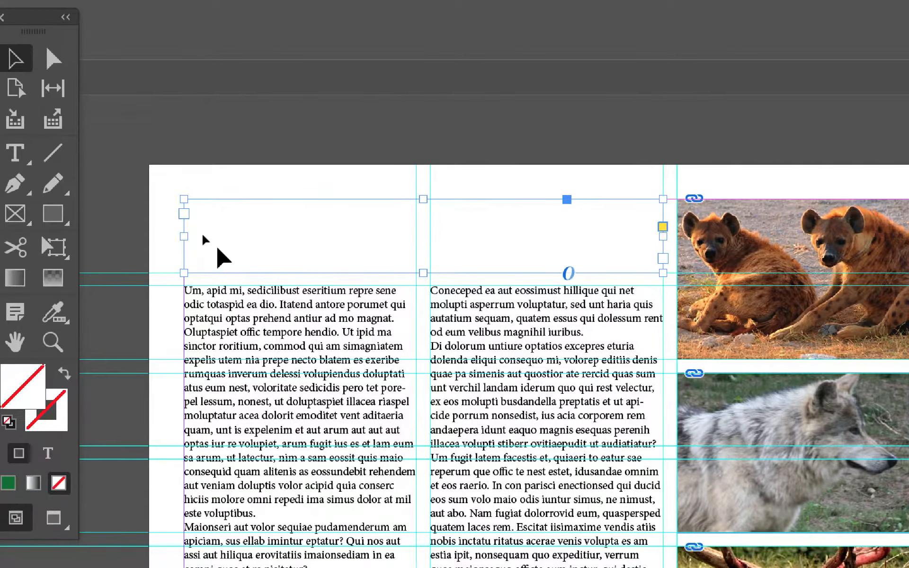
pyautogui.press('Delete')
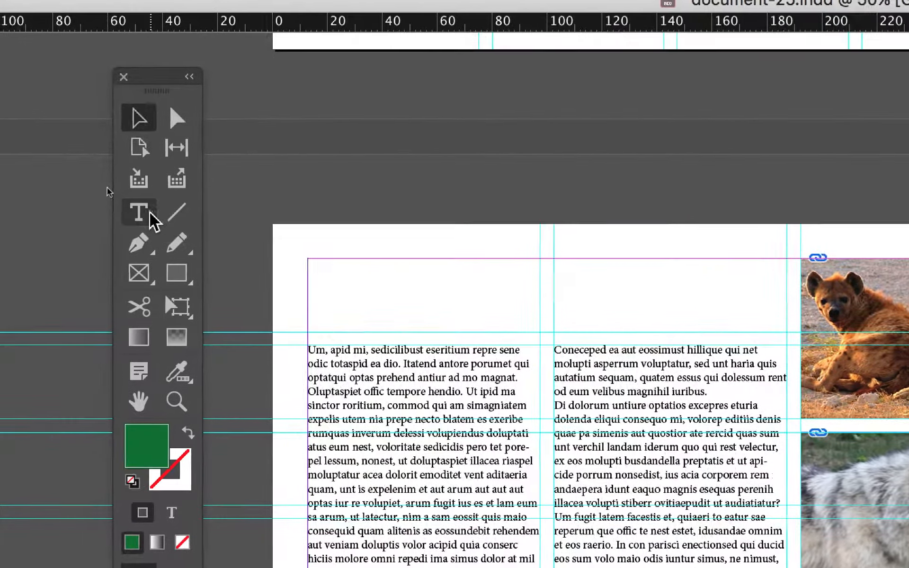
# Draw a text frame about 174.5 × 26.8 mm above the body text, spanning the first two columns of the page
pyautogui.click(150, 213)
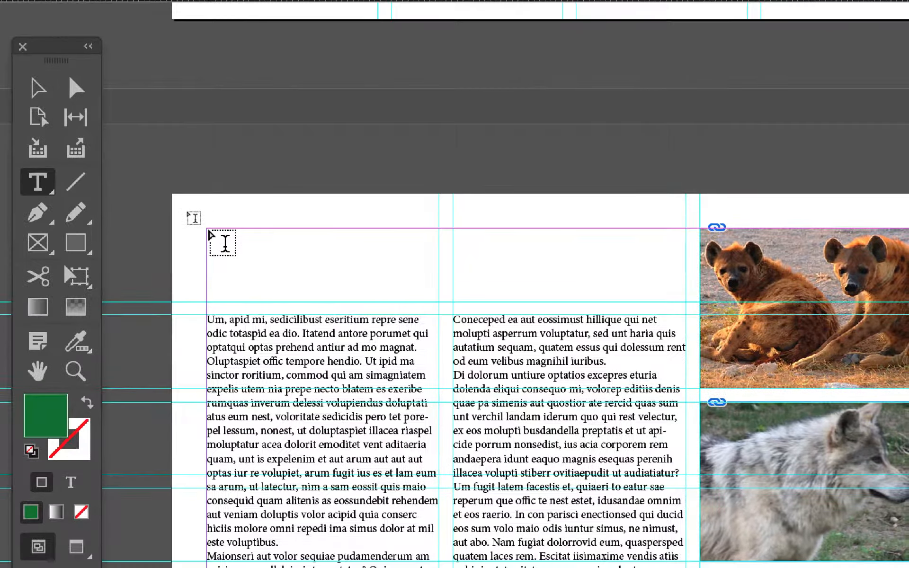
pyautogui.moveTo(207, 232); pyautogui.dragTo(321, 268)
pyautogui.moveTo(249, 244); pyautogui.dragTo(611, 276)
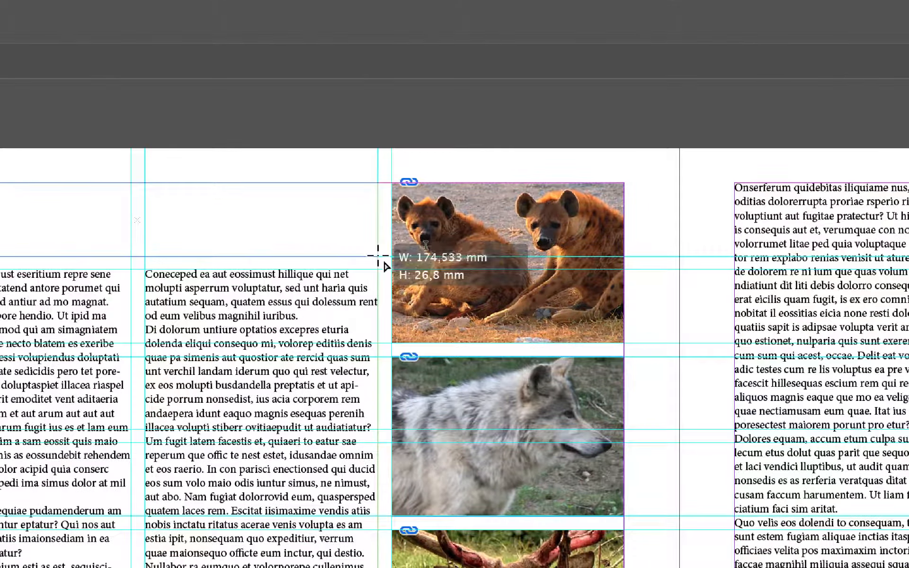
pyautogui.moveTo(378, 256); pyautogui.dragTo(378, 252)
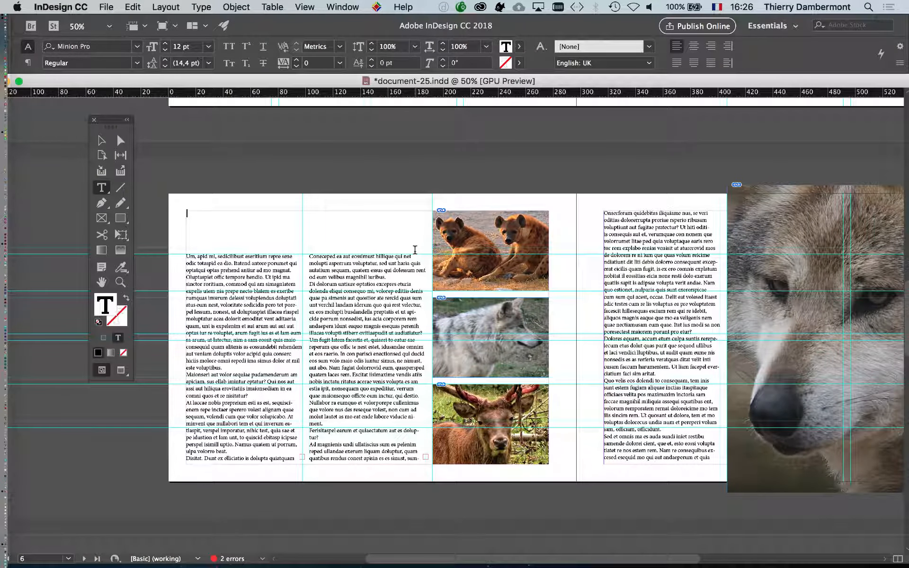
# Try moving the deer picture towards the facing page, and put it back in its column
pyautogui.click(98, 140)
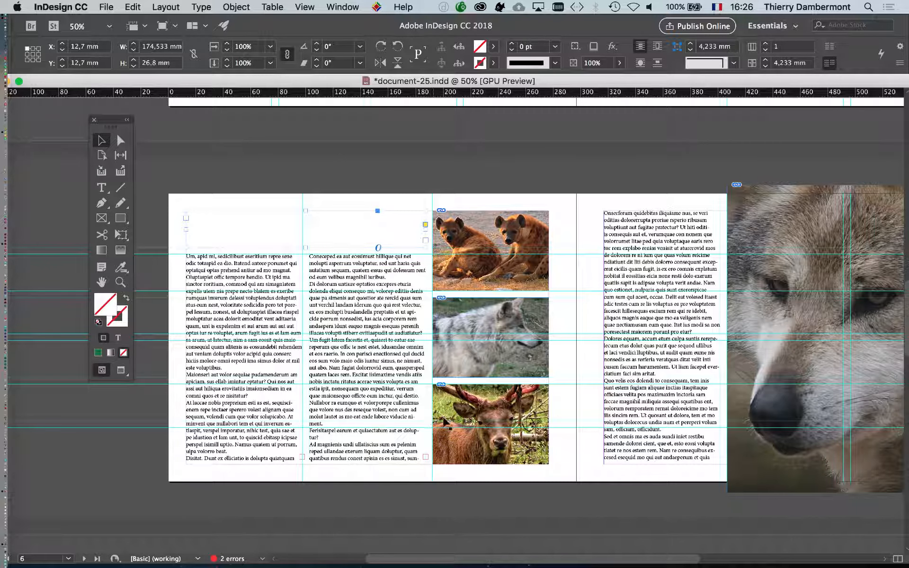
pyautogui.moveTo(557, 469); pyautogui.dragTo(602, 486)
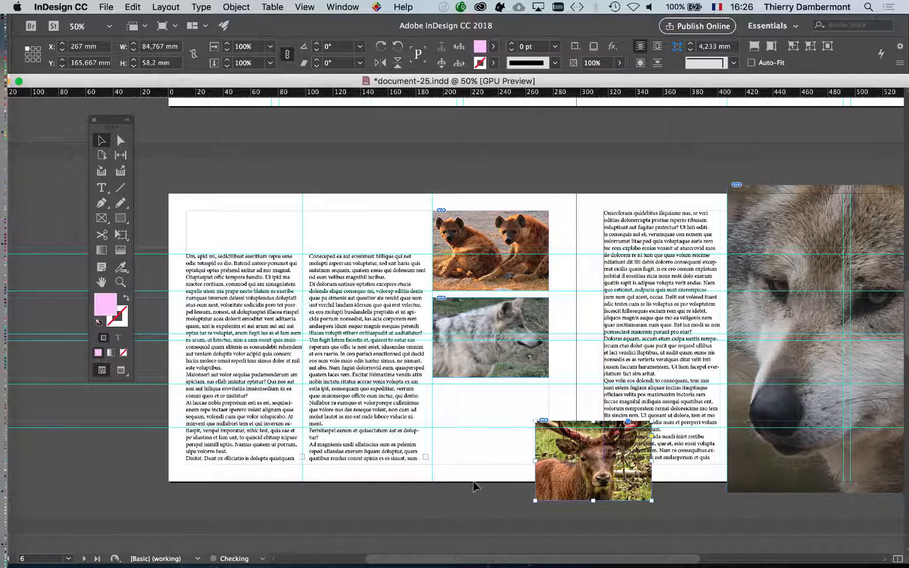
pyautogui.click(498, 432)
pyautogui.moveTo(557, 445); pyautogui.dragTo(455, 407)
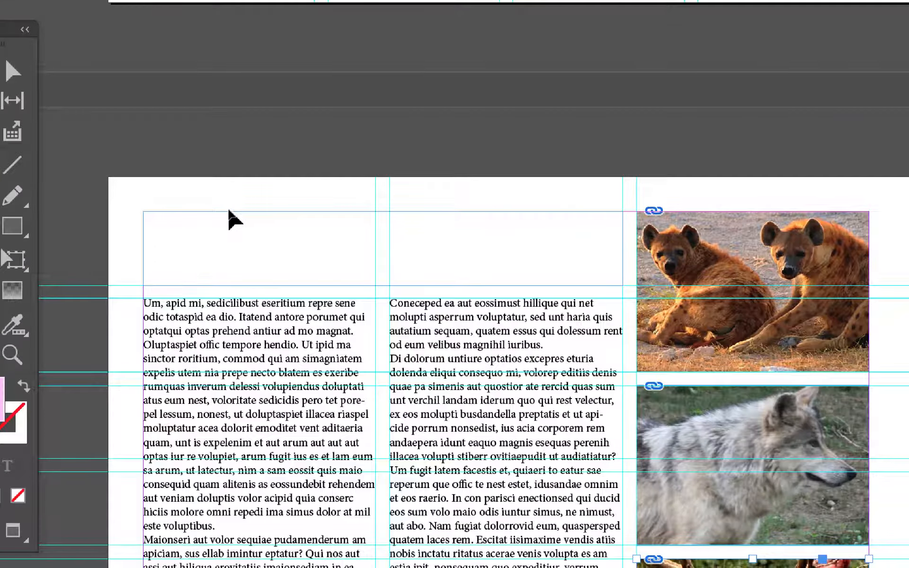
# Enter the title "Les beaux poulains de la savane …" in the empty text frame above the two columns
pyautogui.click(231, 221)
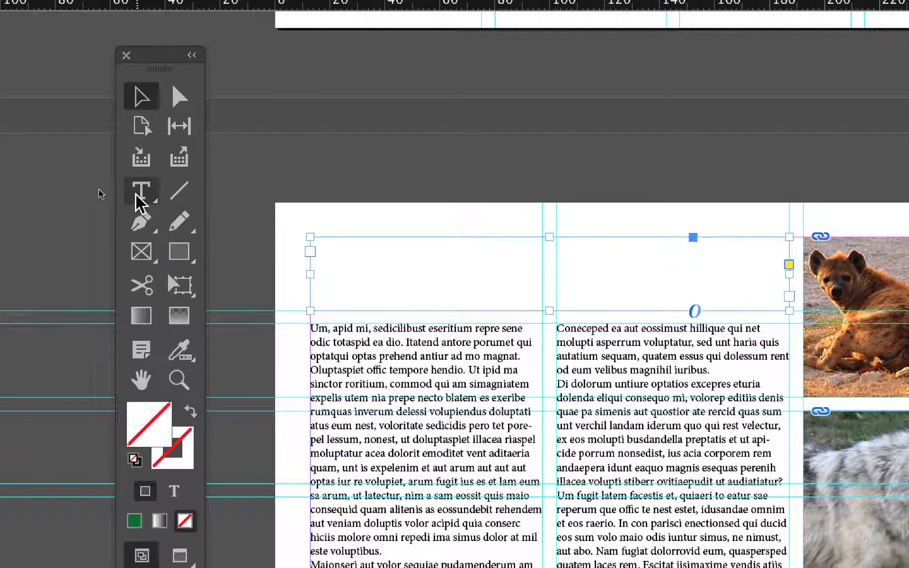
pyautogui.click(138, 192)
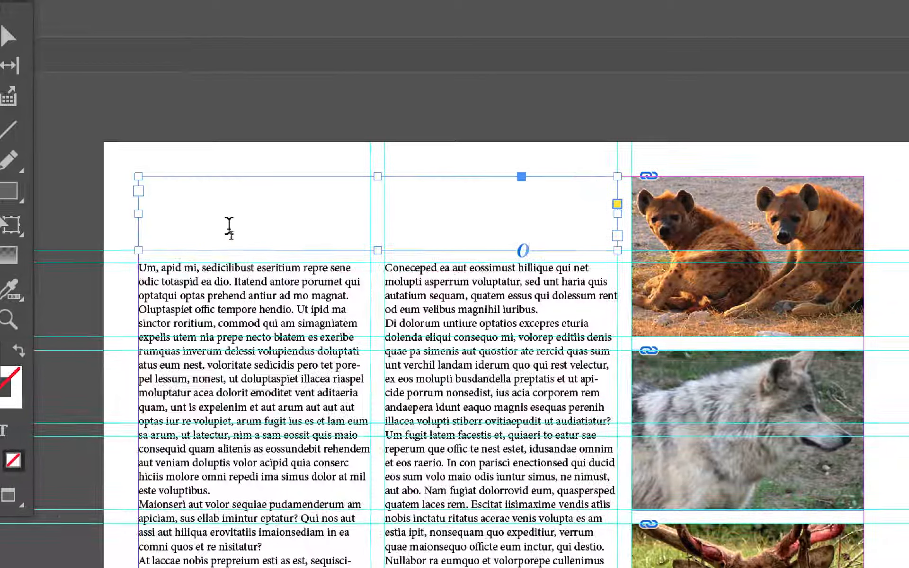
pyautogui.click(230, 227)
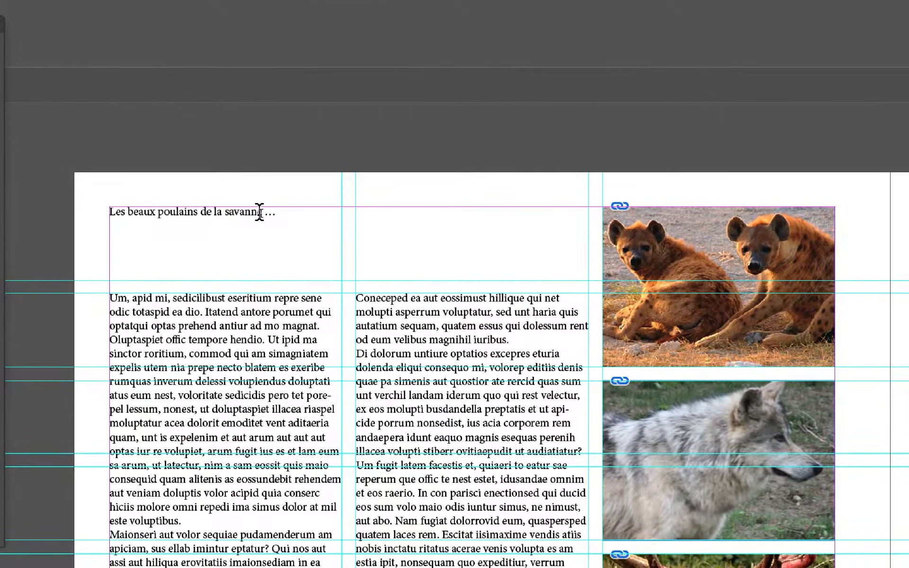
pyautogui.doubleClick(246, 211)
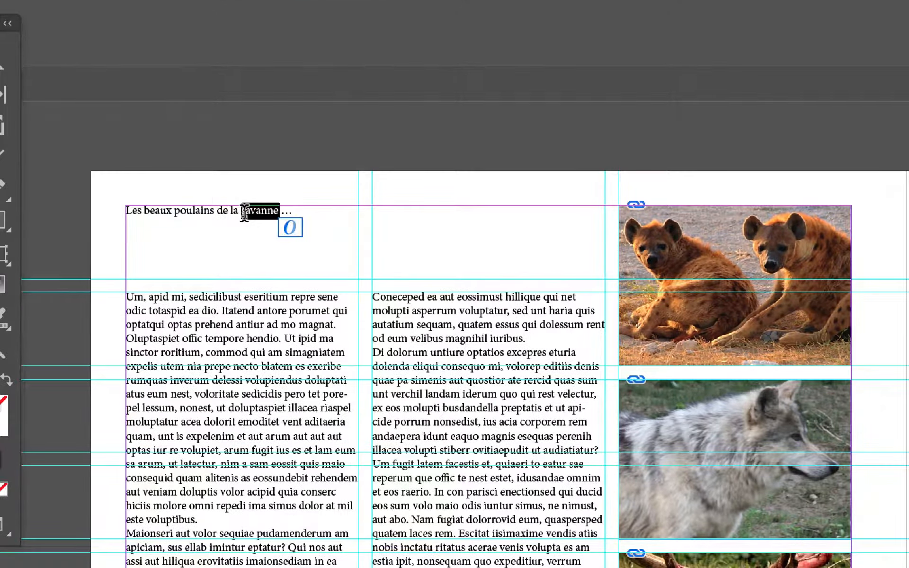
pyautogui.write('savane')
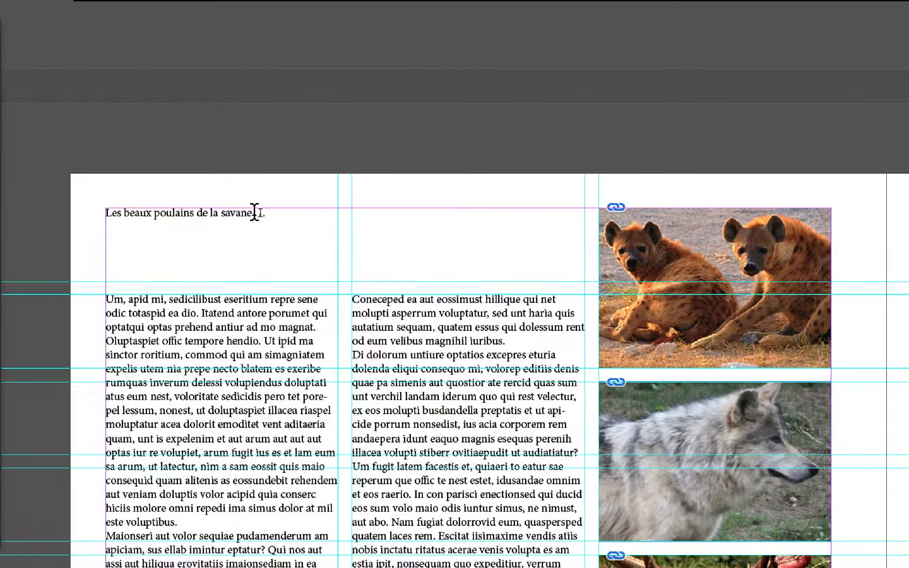
pyautogui.moveTo(264, 208); pyautogui.dragTo(160, 188)
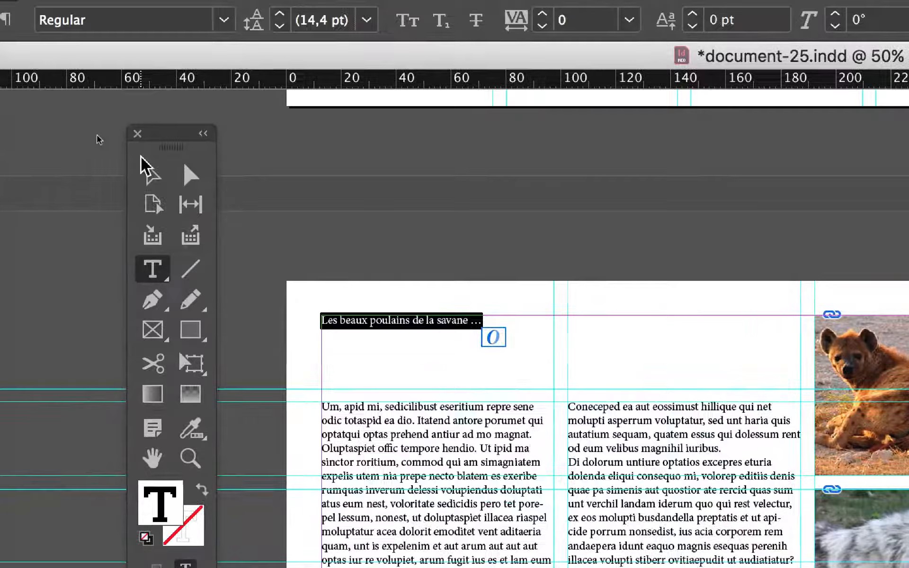
pyautogui.click(10, 89)
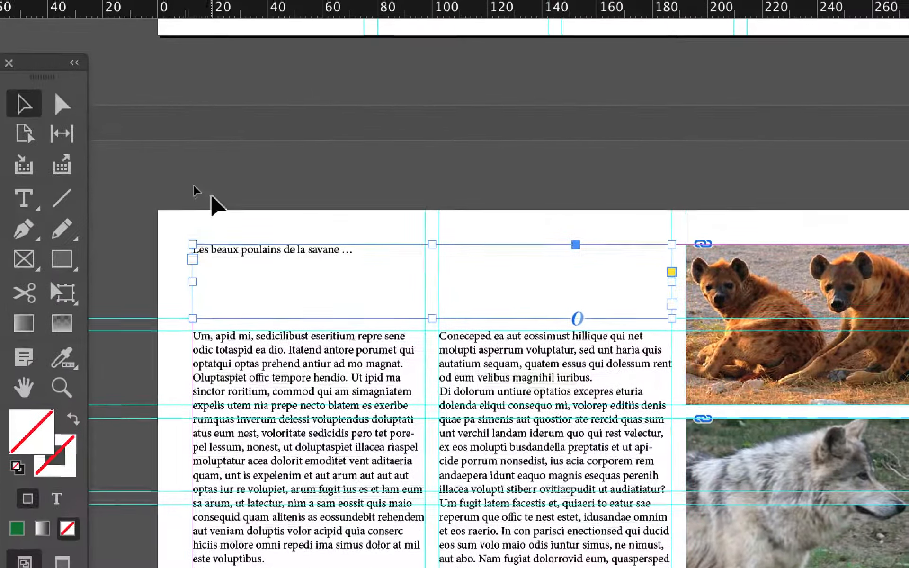
pyautogui.click(322, 244)
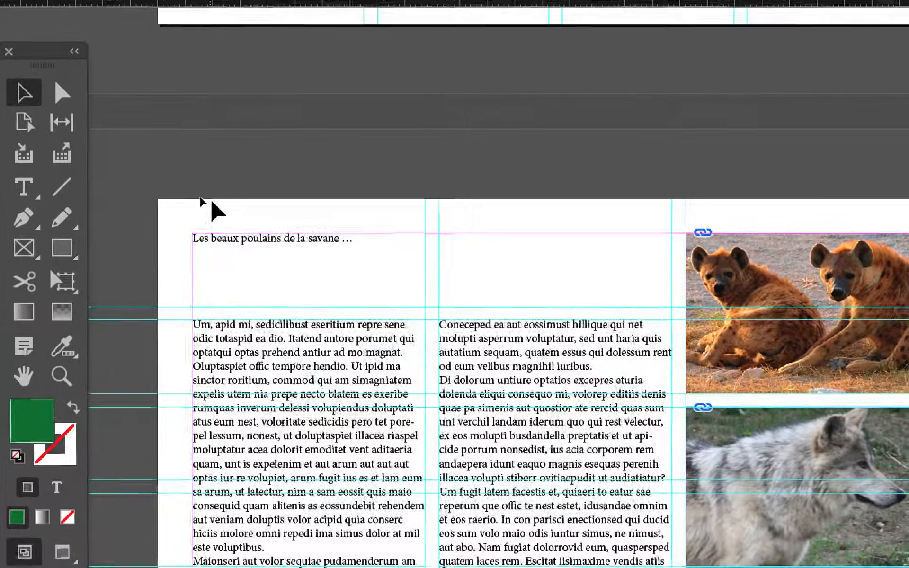
pyautogui.click(250, 256)
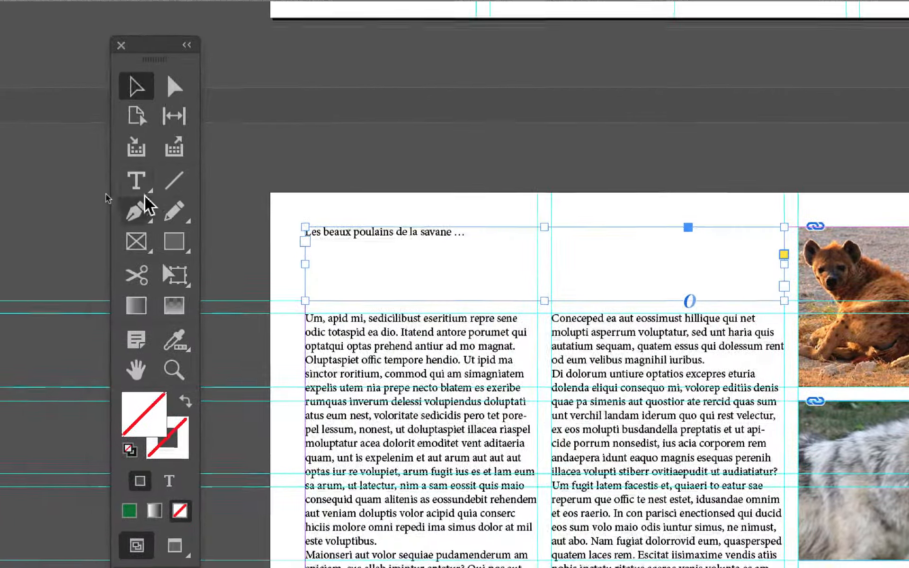
pyautogui.click(53, 140)
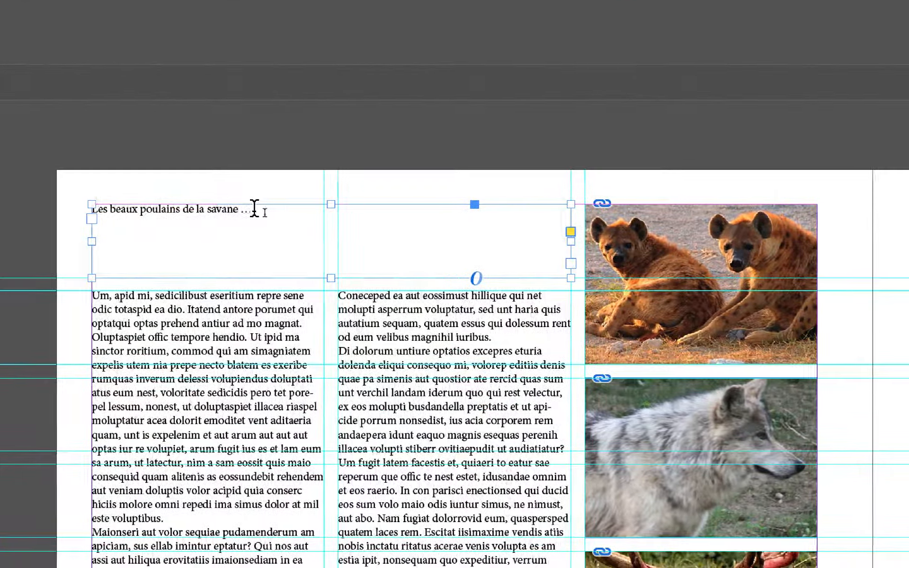
pyautogui.moveTo(474, 238); pyautogui.dragTo(367, 235)
pyautogui.moveTo(217, 206); pyautogui.dragTo(156, 210)
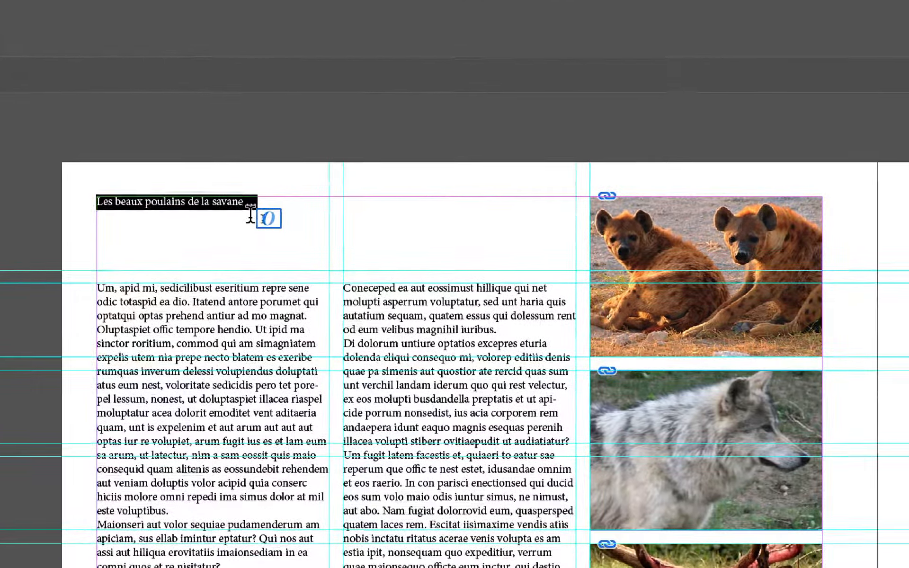
pyautogui.click(373, 291)
pyautogui.moveTo(253, 213); pyautogui.dragTo(91, 206)
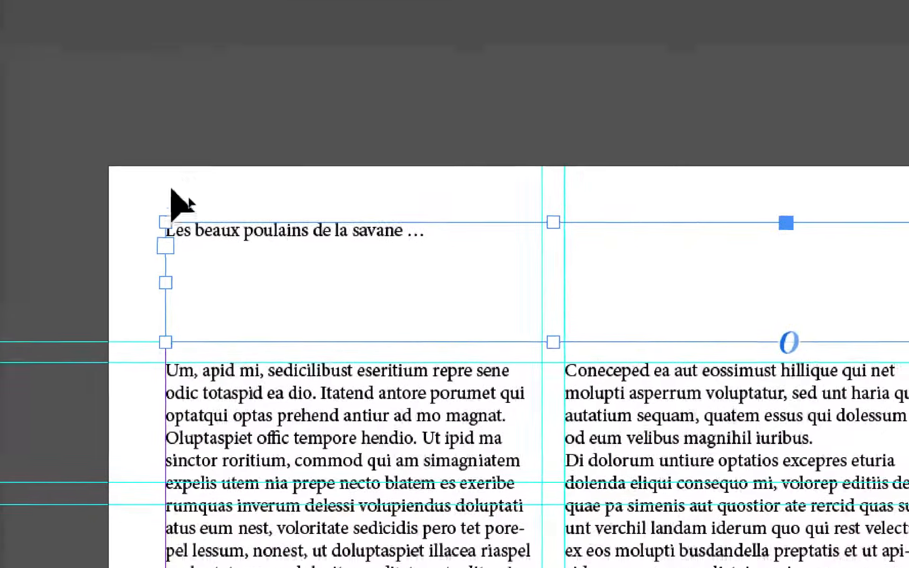
# Open the Character settings for the selected title frame and increase its font size to 30 pt
pyautogui.click(397, 330)
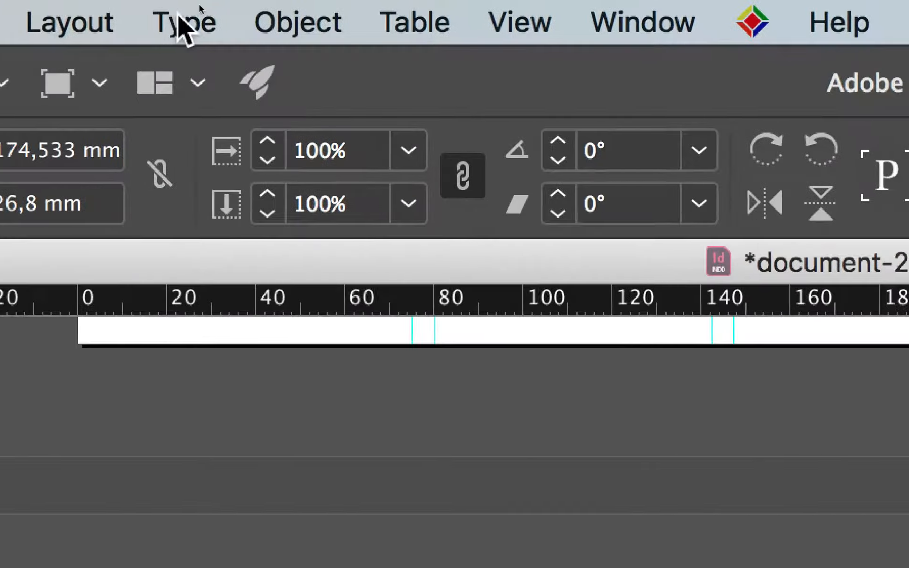
pyautogui.click(180, 24)
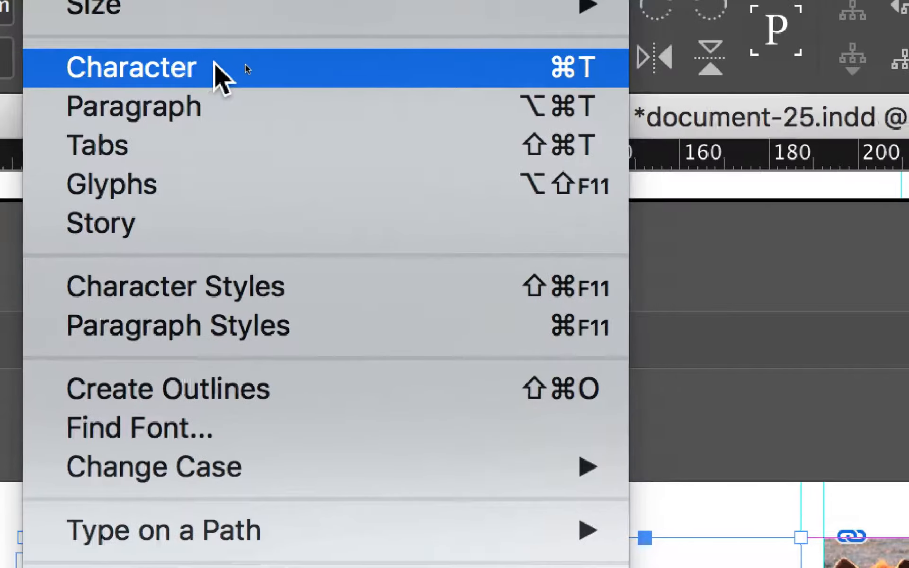
pyautogui.click(299, 95)
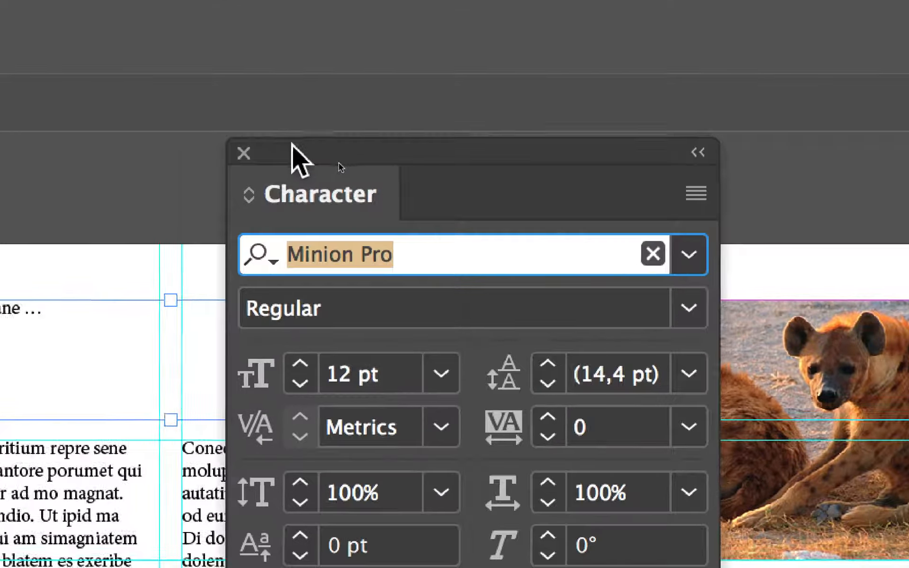
pyautogui.moveTo(375, 4); pyautogui.dragTo(208, 1)
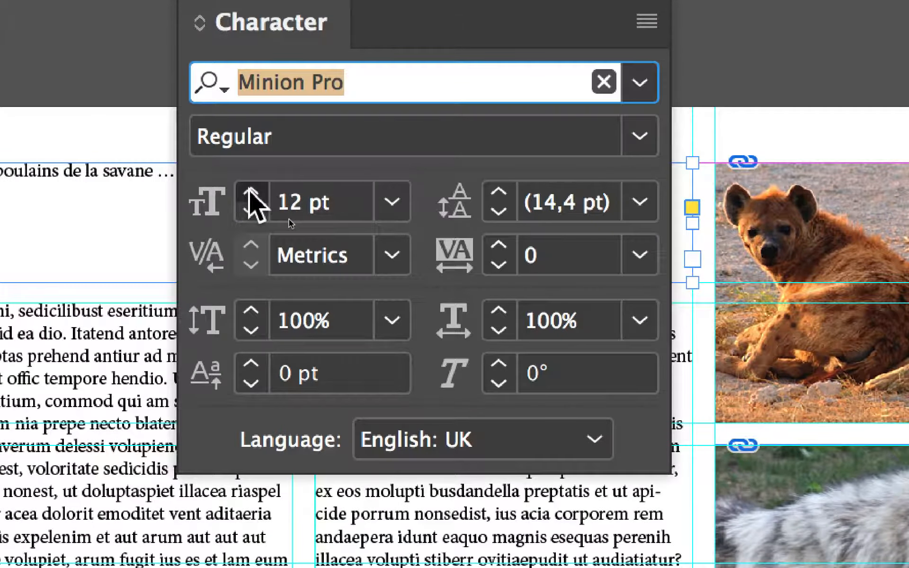
pyautogui.click(228, 190)
pyautogui.click(229, 189)
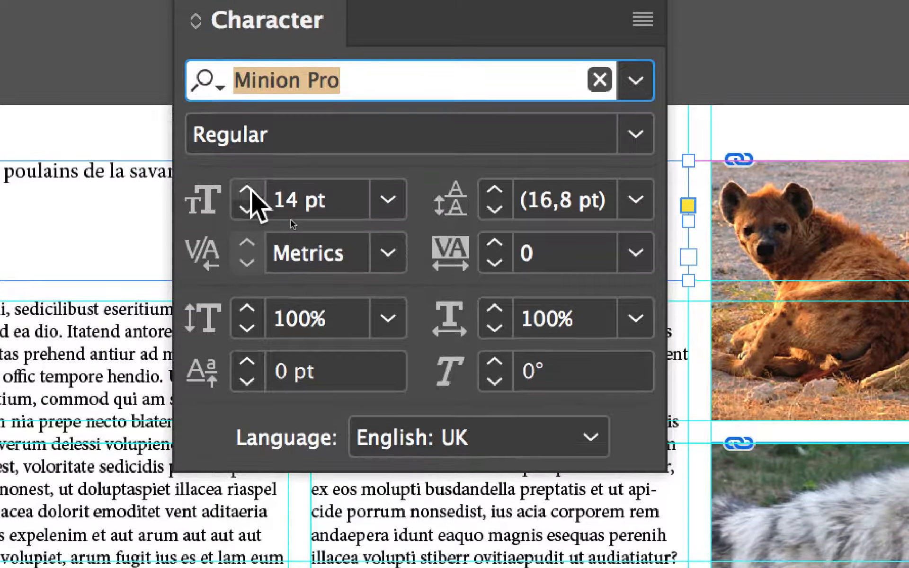
pyautogui.click(258, 182)
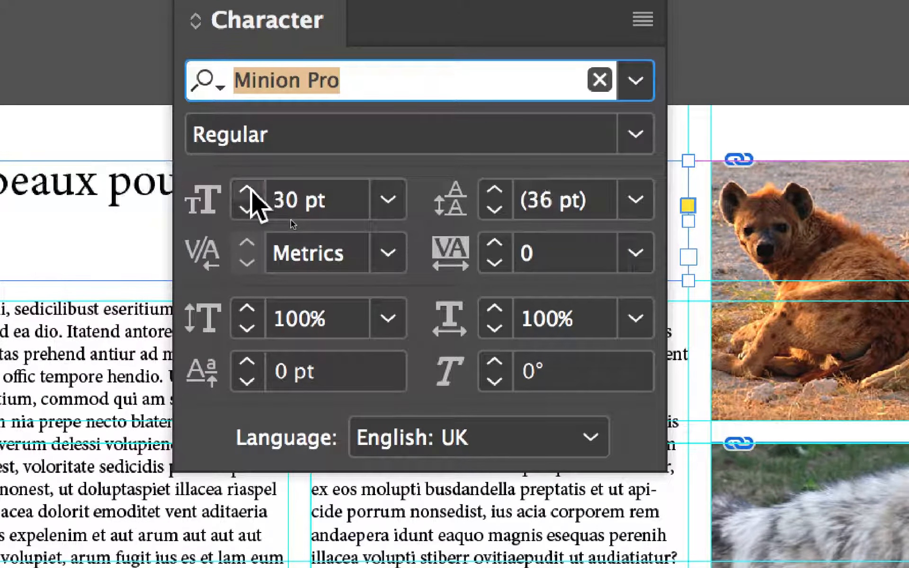
# Try the title at 60 pt and bring its font size back down to 40 pt
pyautogui.click(252, 189)
pyautogui.click(253, 189)
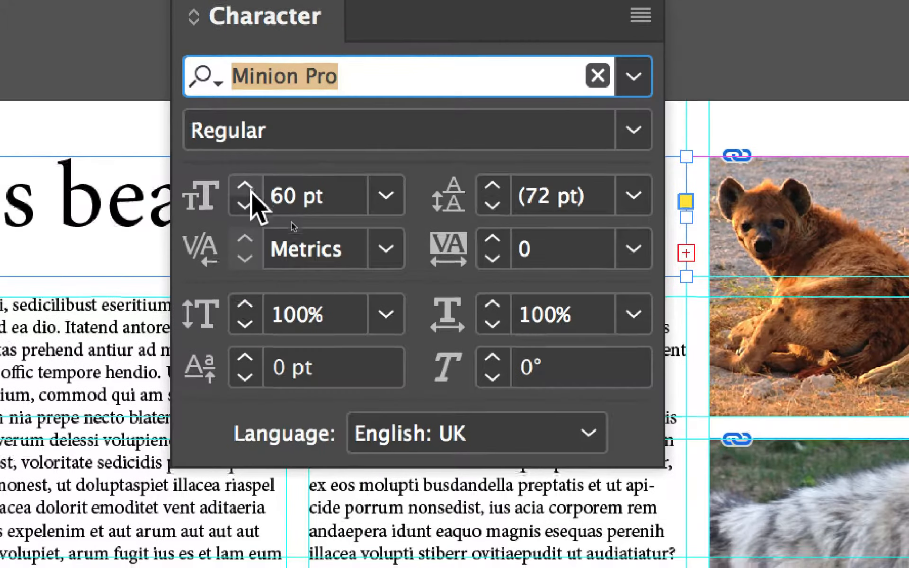
pyautogui.click(251, 208)
pyautogui.click(251, 209)
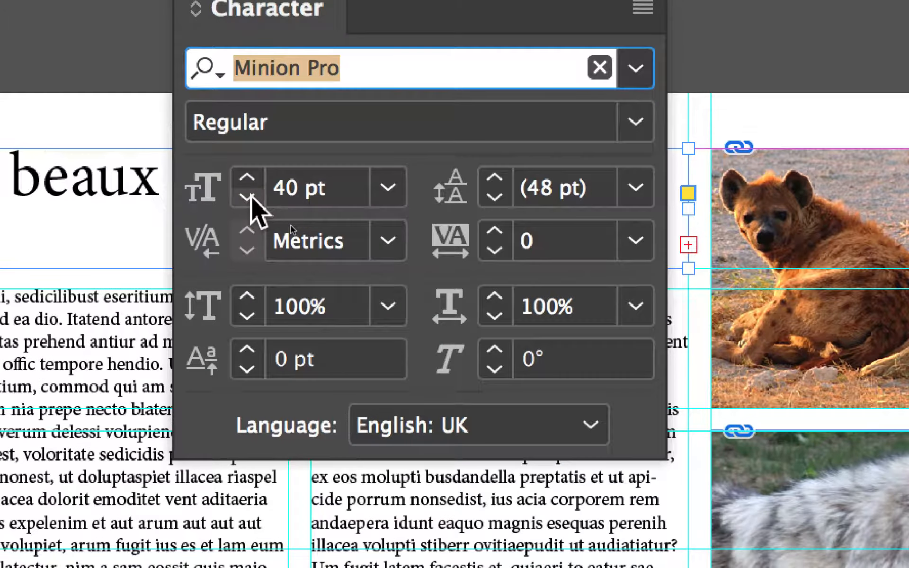
pyautogui.click(247, 180)
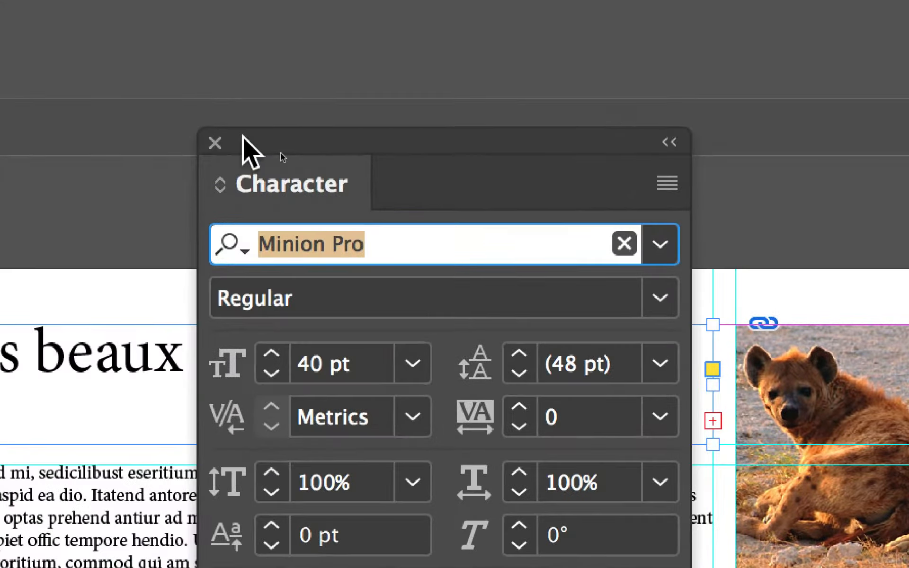
# Set the title's kerning to Optical, switching once to Metrics to compare the two methods
pyautogui.moveTo(243, 137); pyautogui.dragTo(175, 201)
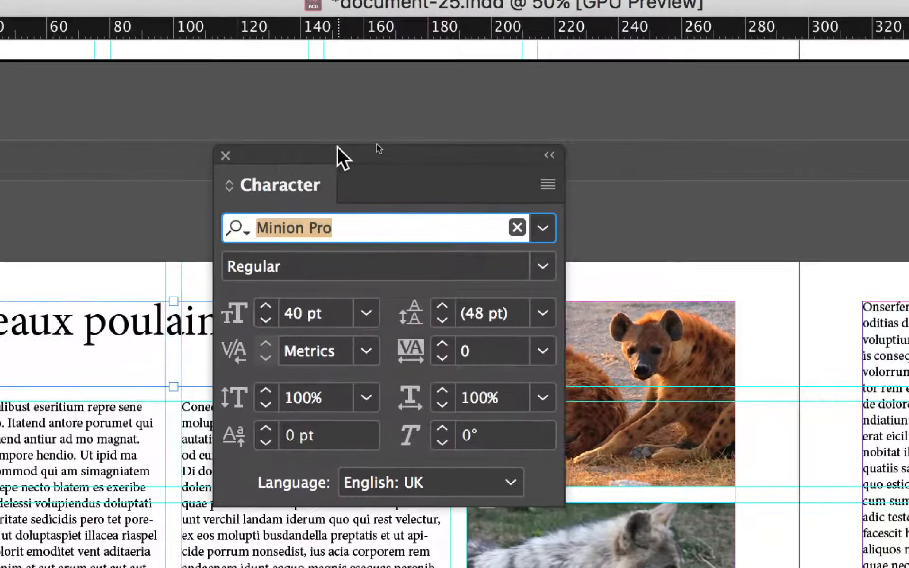
pyautogui.moveTo(390, 29); pyautogui.dragTo(295, 30)
pyautogui.moveTo(306, 148); pyautogui.dragTo(262, 134)
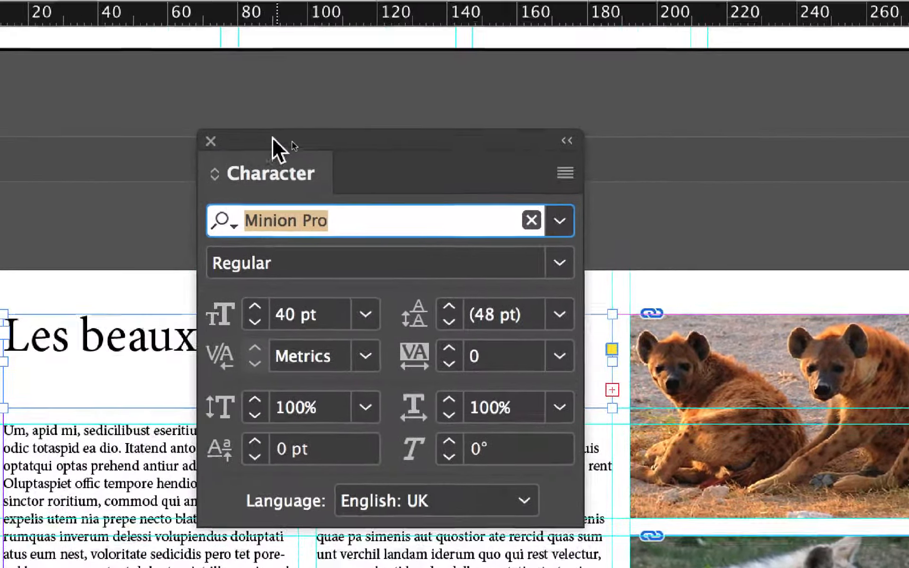
pyautogui.moveTo(272, 138); pyautogui.dragTo(428, 168)
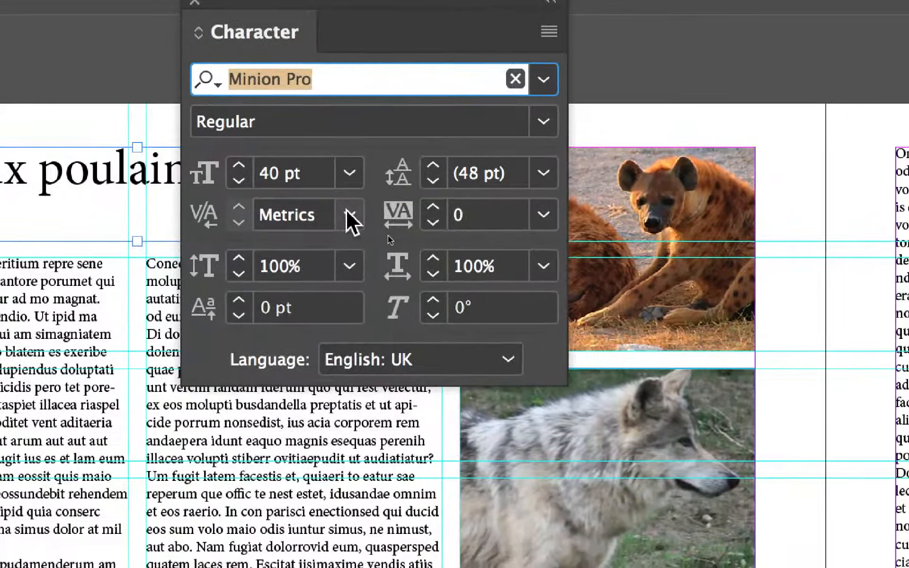
pyautogui.click(363, 234)
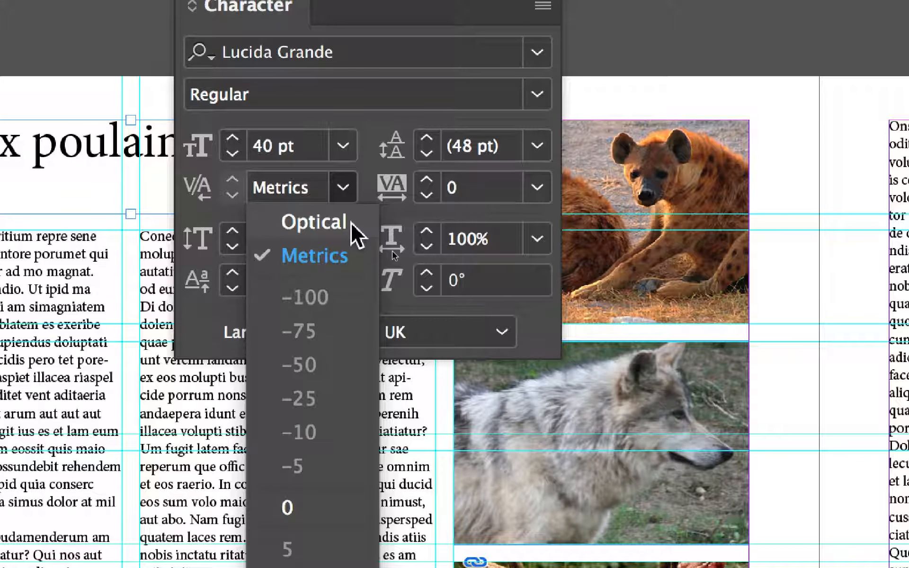
pyautogui.click(351, 223)
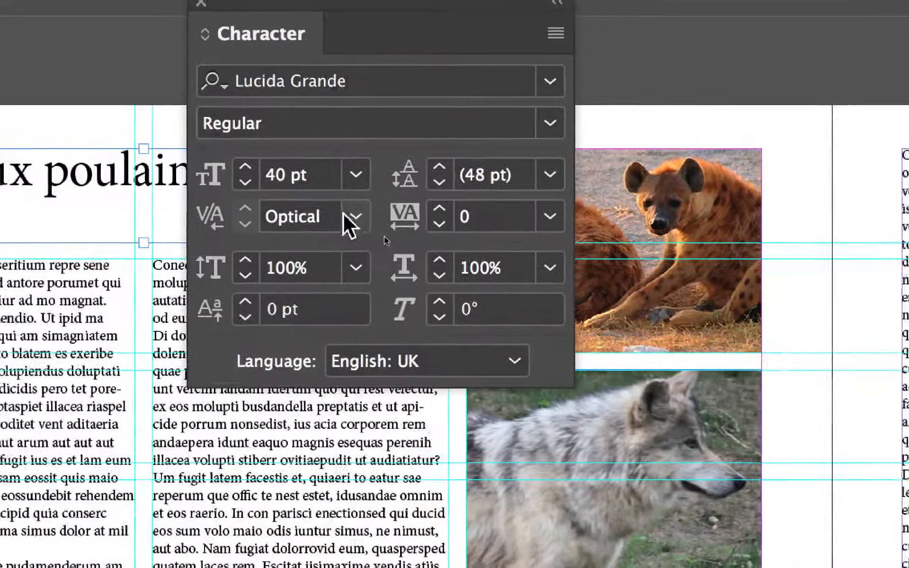
pyautogui.click(344, 216)
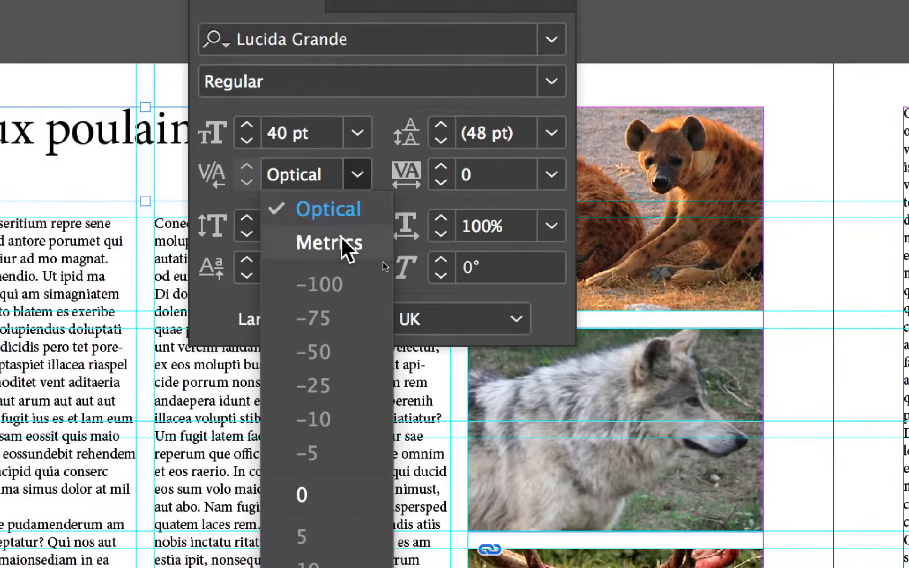
pyautogui.click(342, 239)
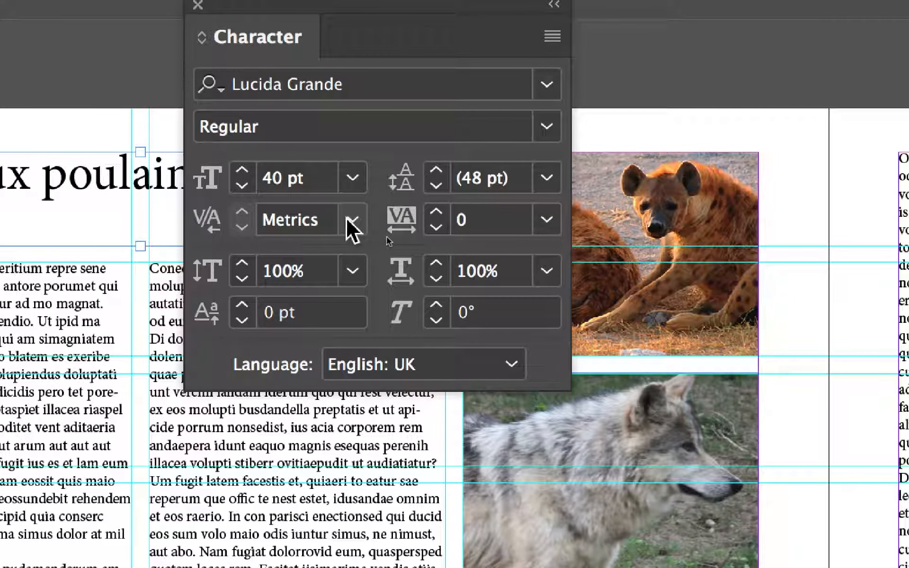
pyautogui.click(352, 220)
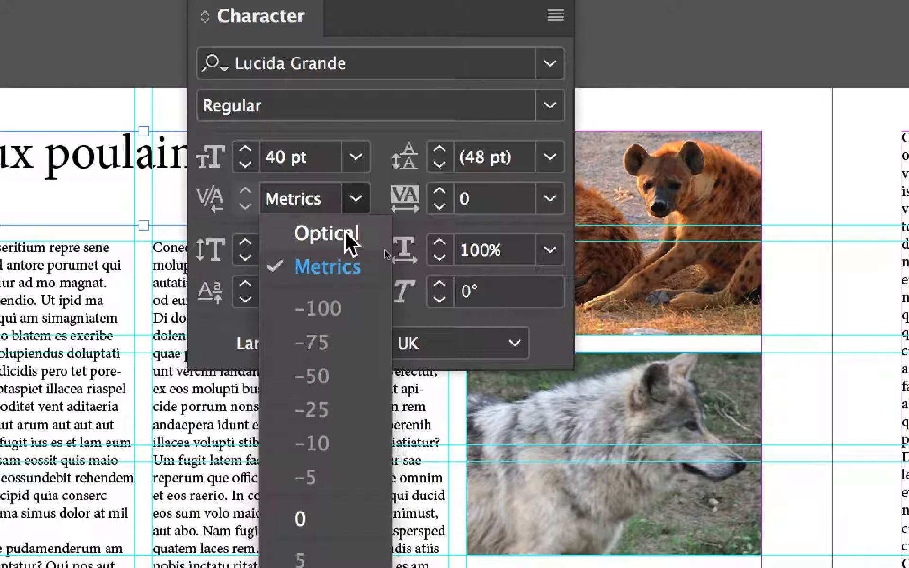
pyautogui.click(346, 233)
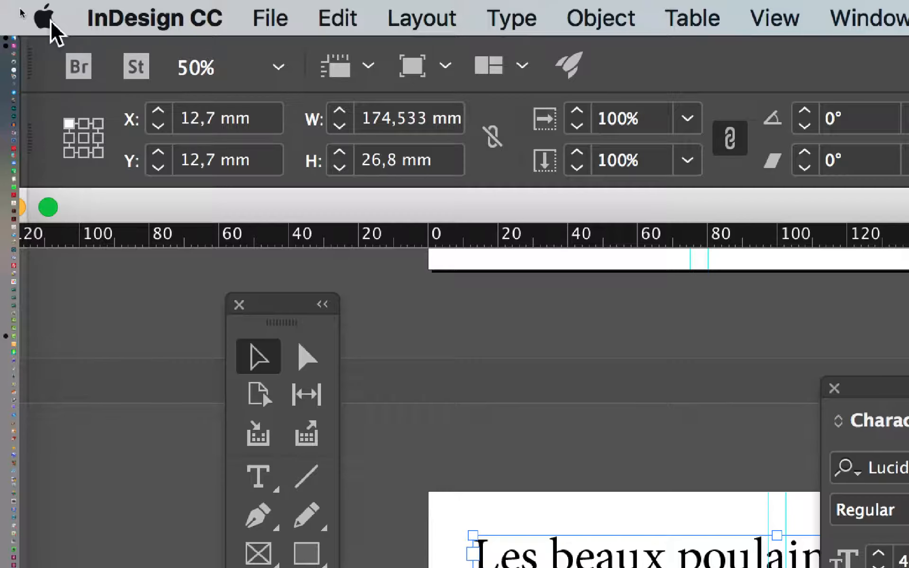
# Switch to System Preferences, examine the preferred languages under Language & Region, and close the window
pyautogui.click(50, 21)
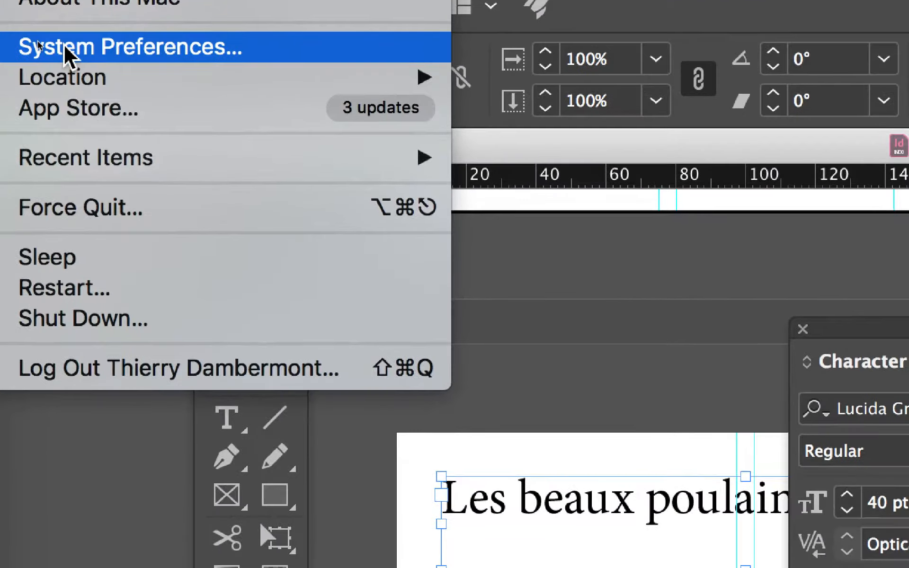
pyautogui.click(64, 45)
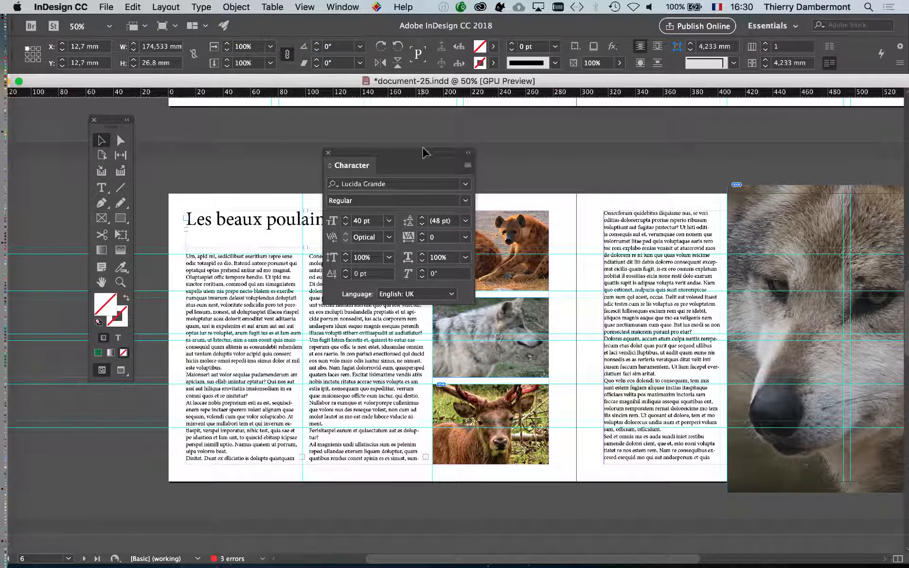
pyautogui.press('Tab')
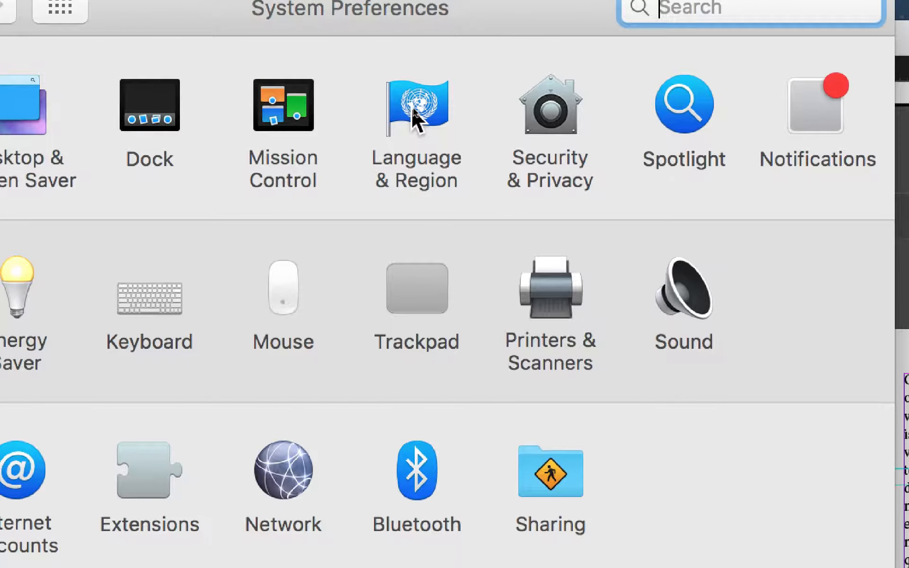
pyautogui.click(411, 109)
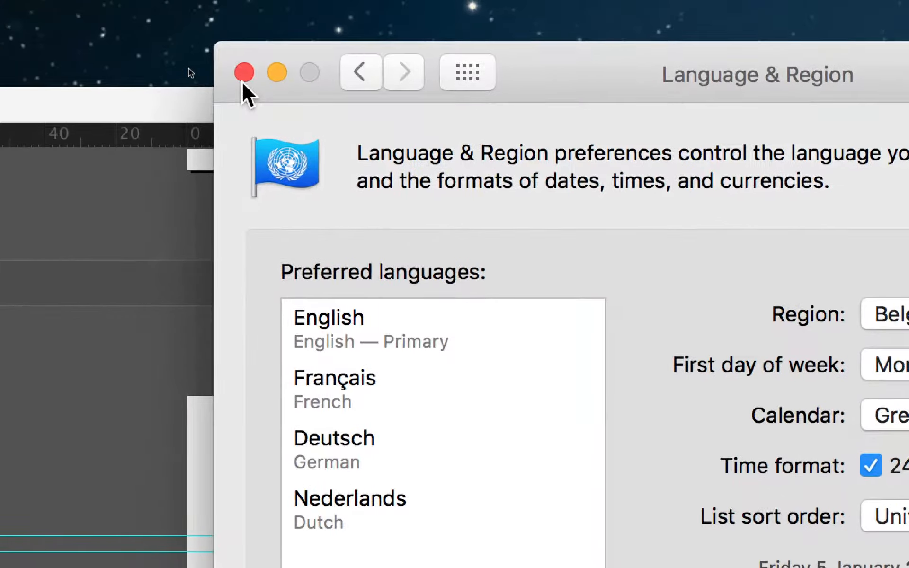
pyautogui.click(216, 32)
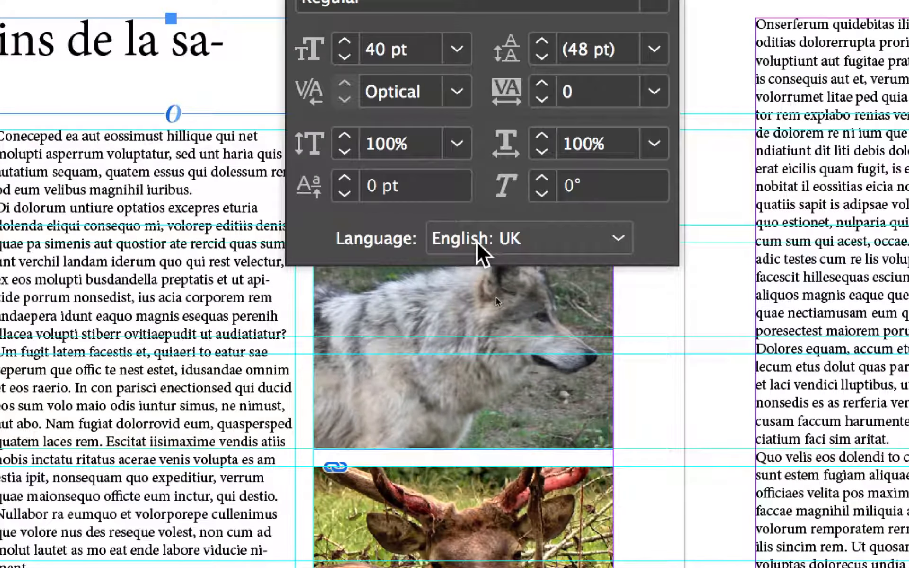
# Set the title's text language to French
pyautogui.click(478, 242)
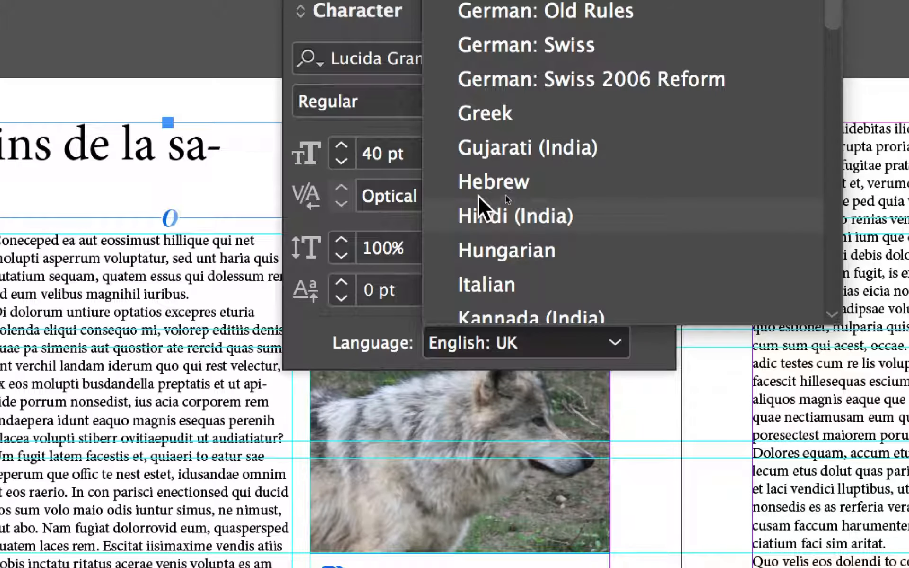
pyautogui.scroll(5, 479, 196)
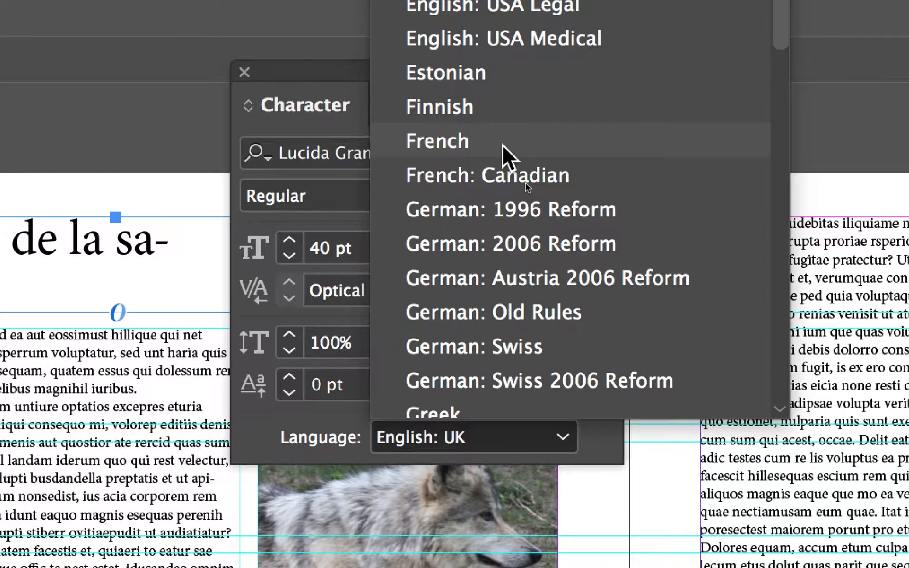
pyautogui.click(502, 146)
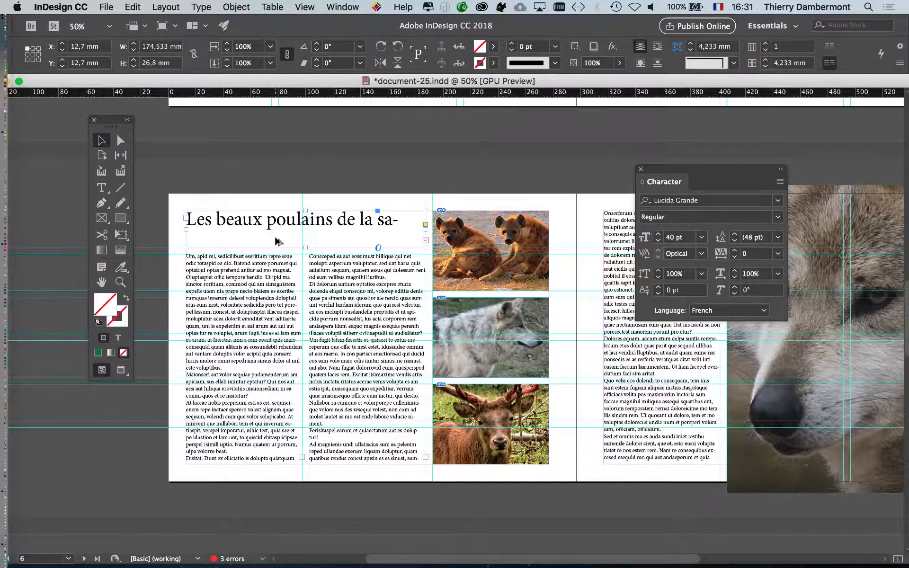
# Clear the Tools panel off the enlarged title and place the Character panel just below the title text
pyautogui.scroll(1, 277, 241)
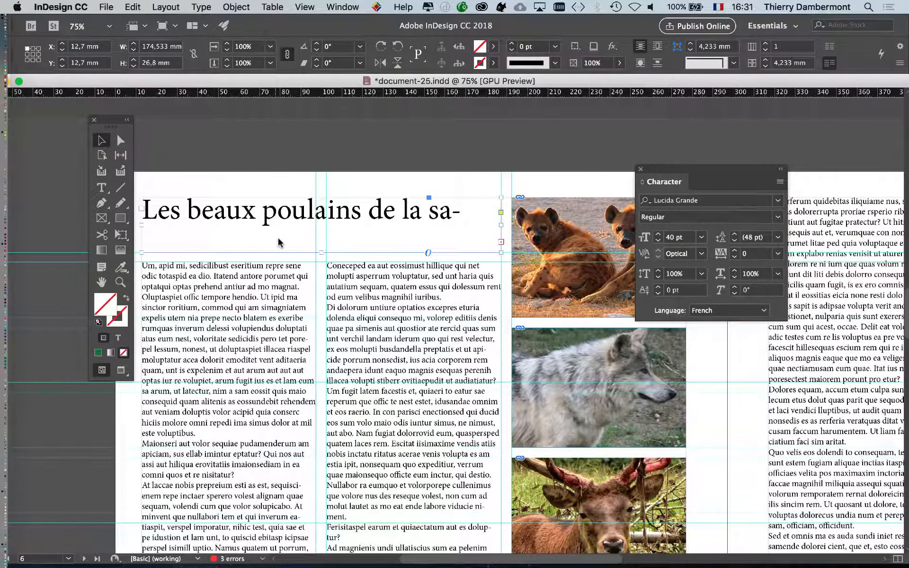
pyautogui.moveTo(109, 121); pyautogui.dragTo(66, 121)
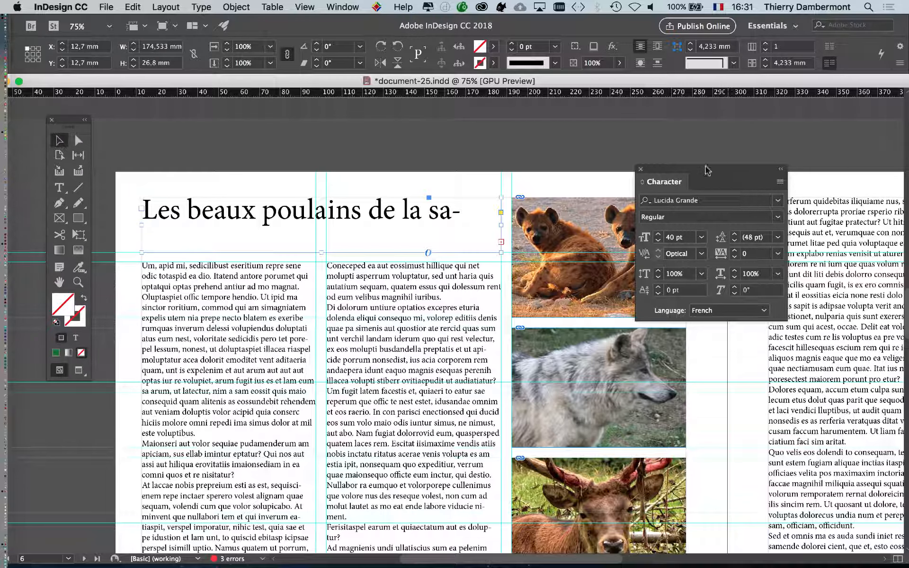
pyautogui.moveTo(693, 169); pyautogui.dragTo(762, 138)
pyautogui.scroll(1, 281, 226)
pyautogui.scroll(1, 273, 242)
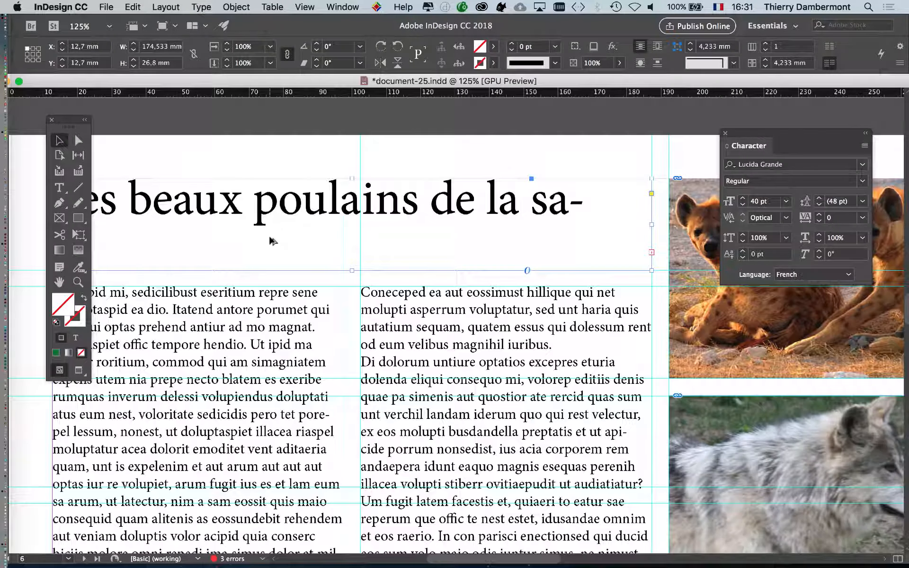
pyautogui.moveTo(318, 273); pyautogui.dragTo(383, 302)
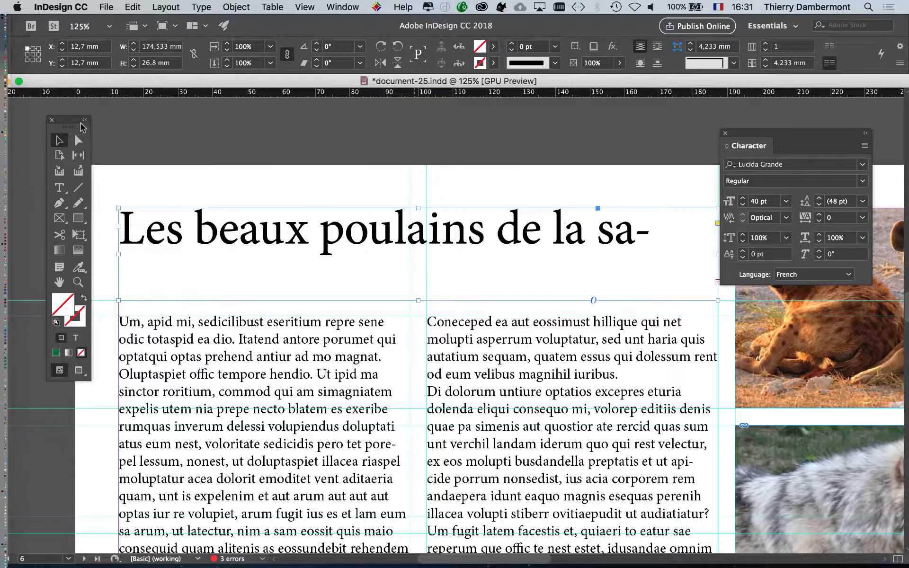
pyautogui.moveTo(61, 119); pyautogui.dragTo(66, 136)
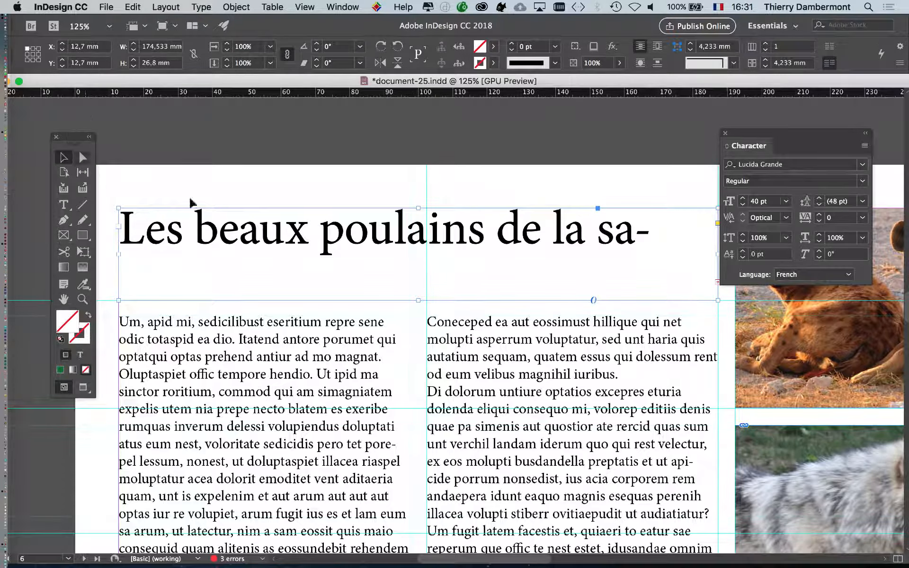
pyautogui.moveTo(771, 136); pyautogui.dragTo(549, 278)
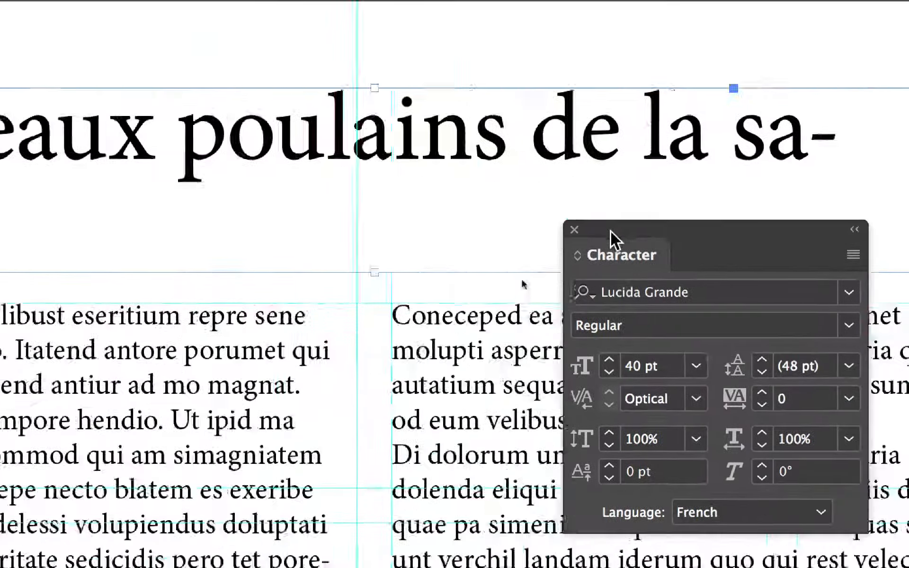
pyautogui.moveTo(610, 231); pyautogui.dragTo(411, 216)
# Reduce the title's font size to 34 pt in steps of one point
pyautogui.click(395, 363)
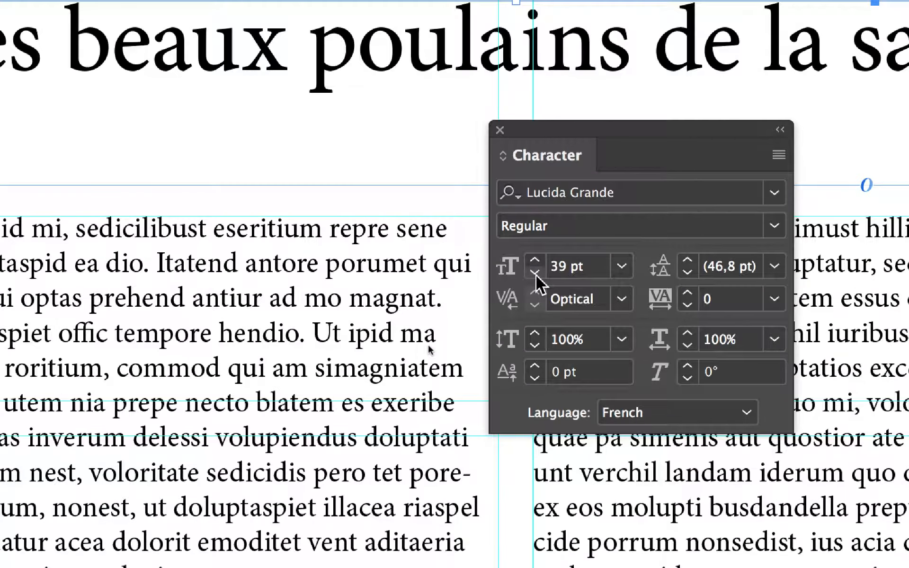
pyautogui.click(535, 273)
pyautogui.click(536, 274)
pyautogui.click(535, 274)
pyautogui.click(535, 274)
pyautogui.click(535, 273)
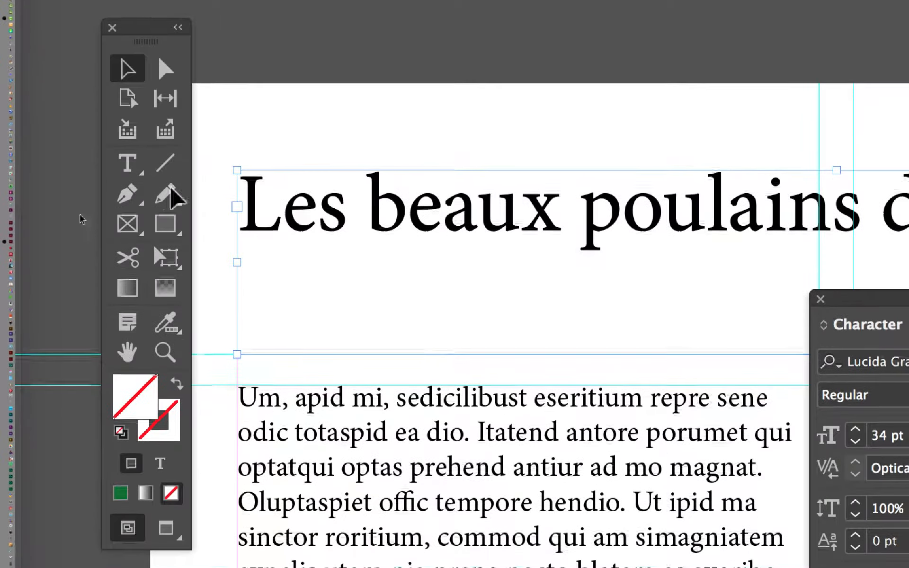
# Retype the title's ellipsis directly after "savane" without the space, and delete that ellipsis from the title
pyautogui.click(138, 183)
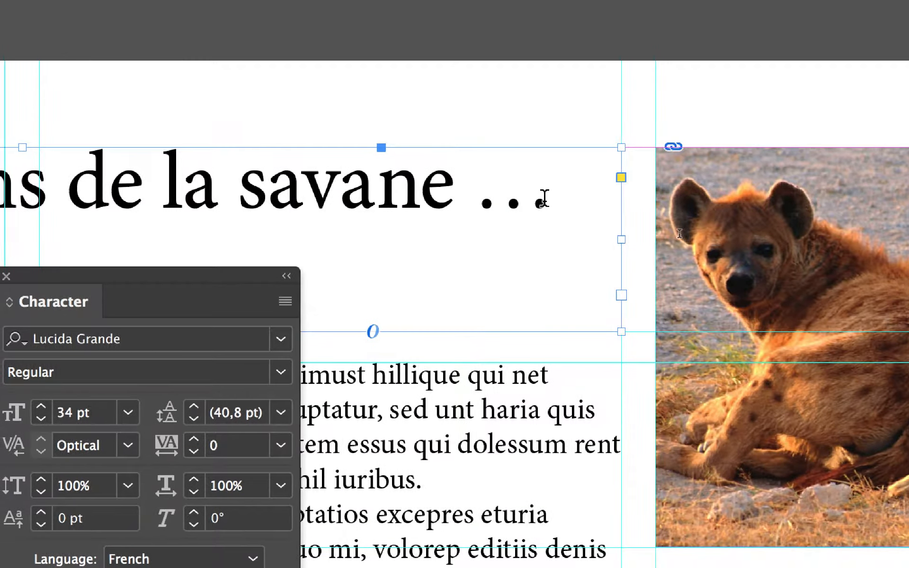
pyautogui.click(545, 198)
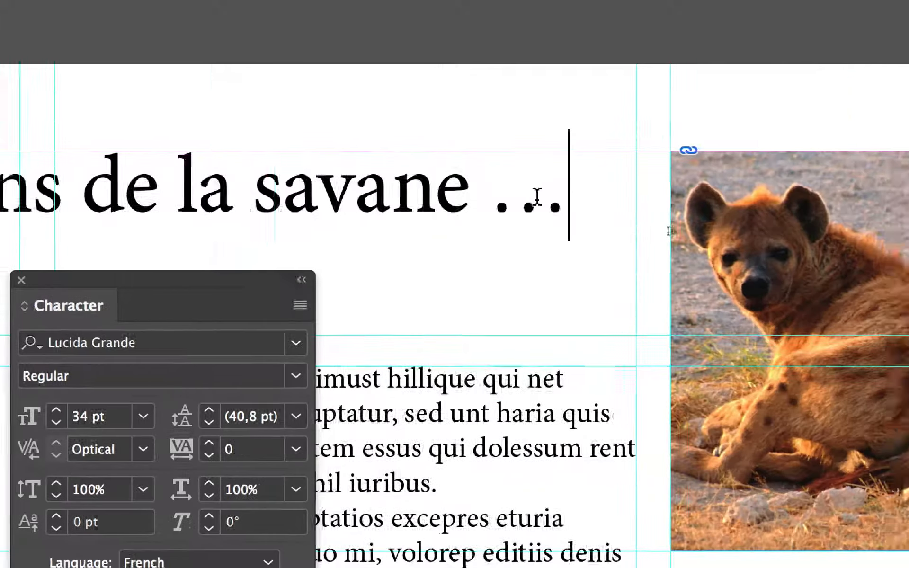
pyautogui.moveTo(733, 178); pyautogui.dragTo(672, 172)
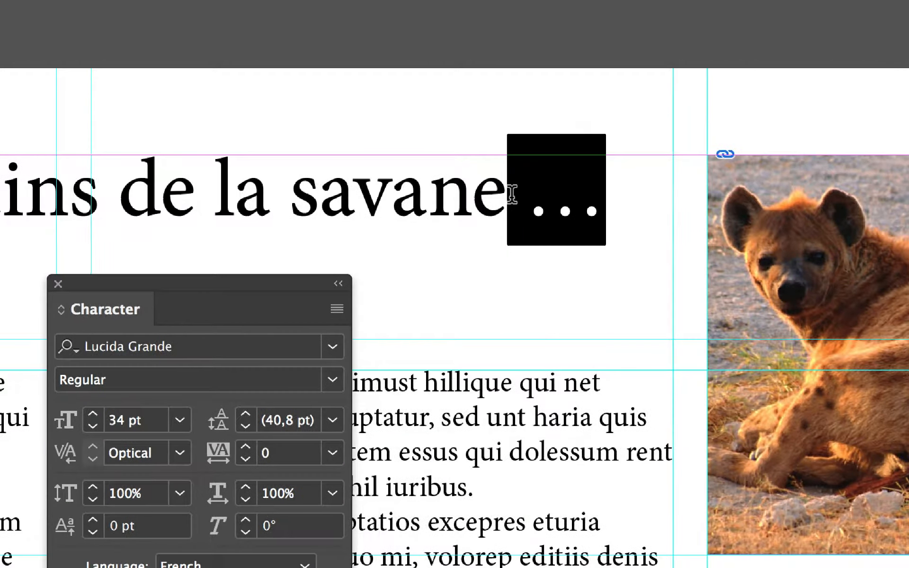
pyautogui.press('BackSpace')
pyautogui.write('...')
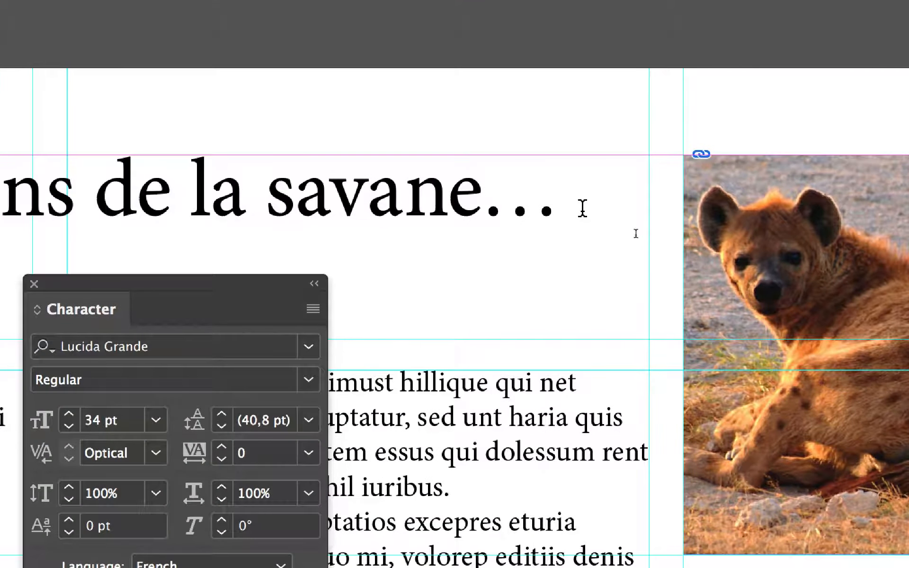
pyautogui.press('BackSpace')
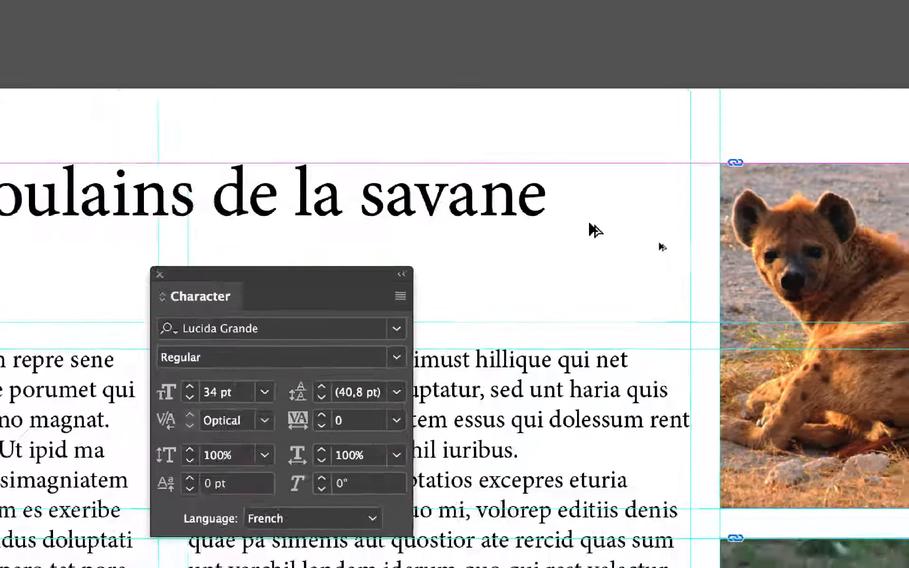